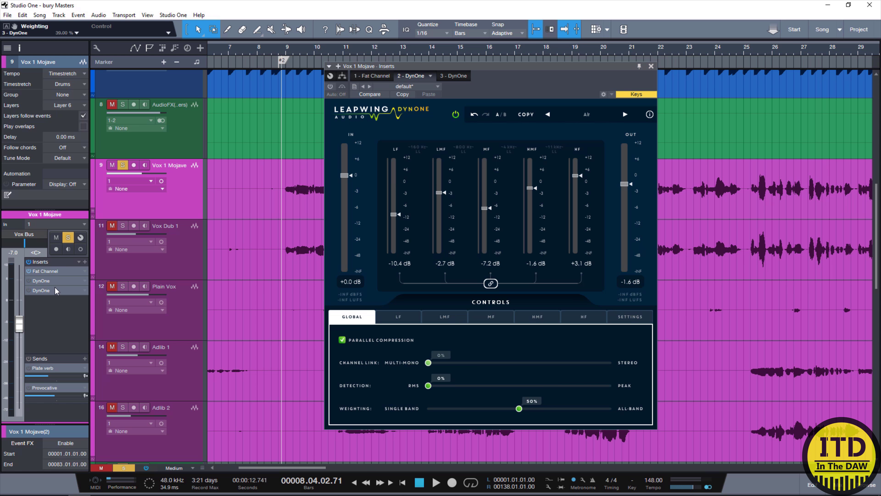
Open the third insert's DynOne, set the LMF band's ratio to 3.45 and lower its threshold to -37.1 during playback.
click(41, 291)
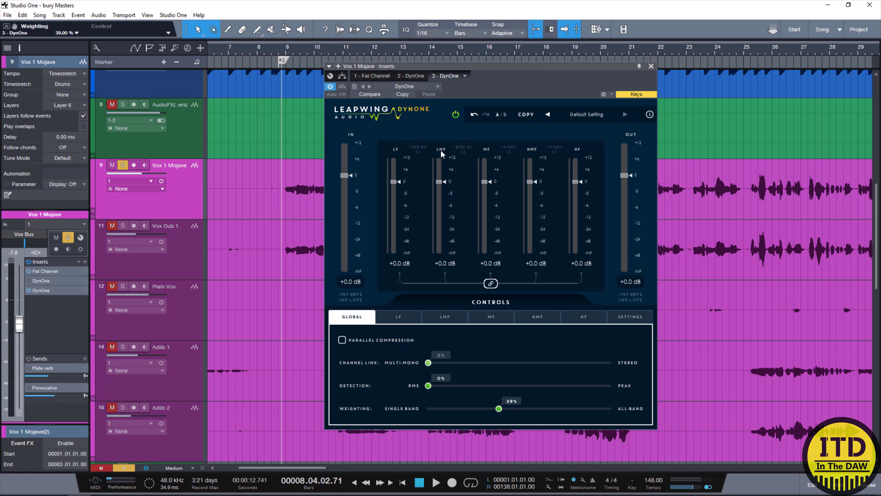
click(439, 181)
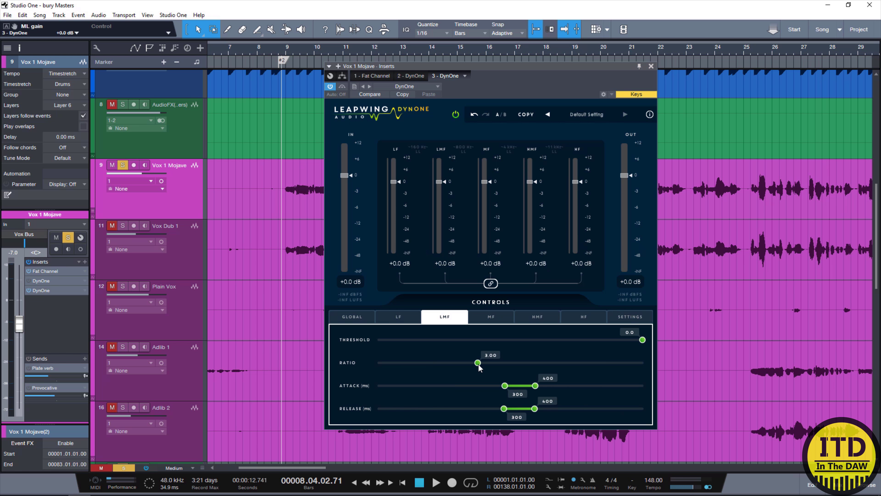
drag(479, 367, 491, 368)
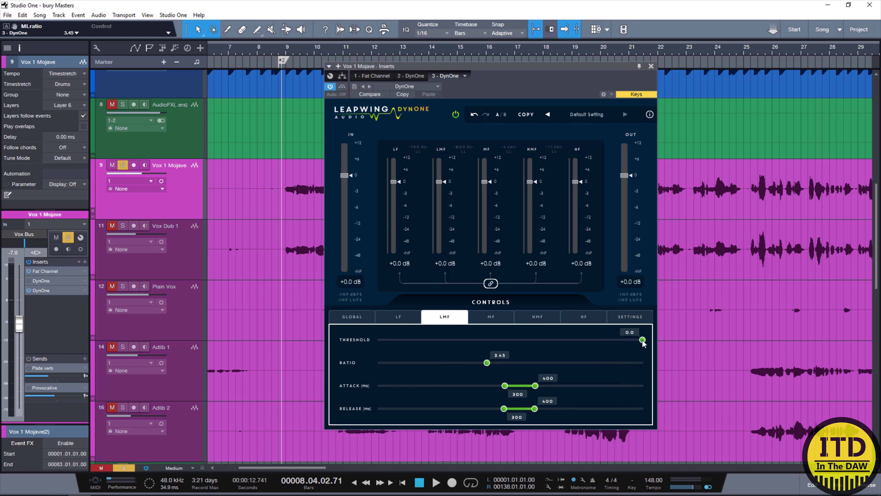
key(space)
drag(643, 341, 479, 340)
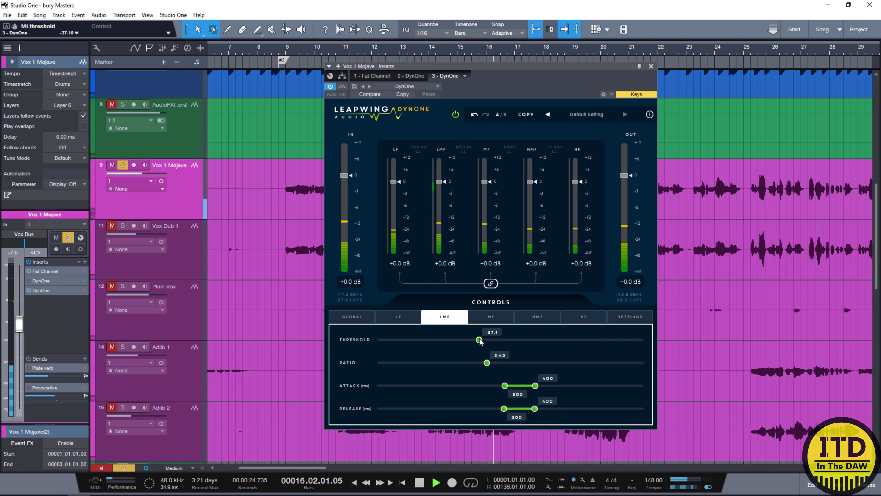
key(space)
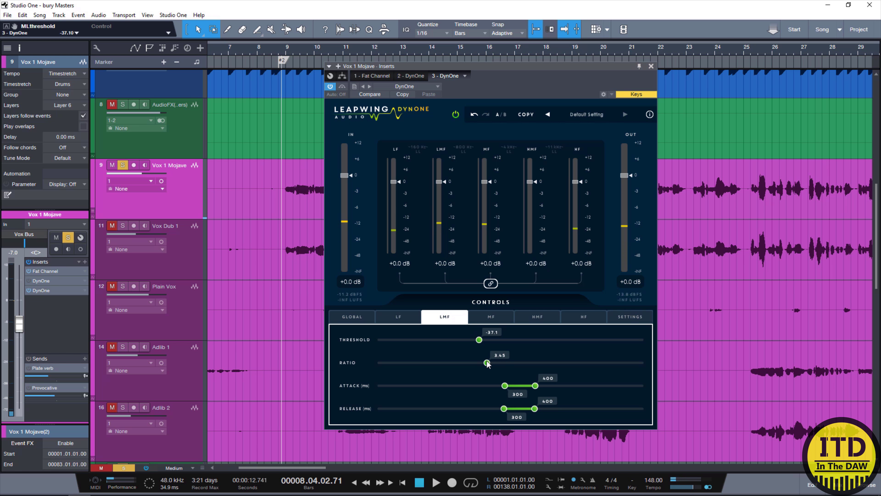
Reduce the LMF band's ratio to 1.90 and play back the vocal to hear the compression.
drag(487, 363, 451, 363)
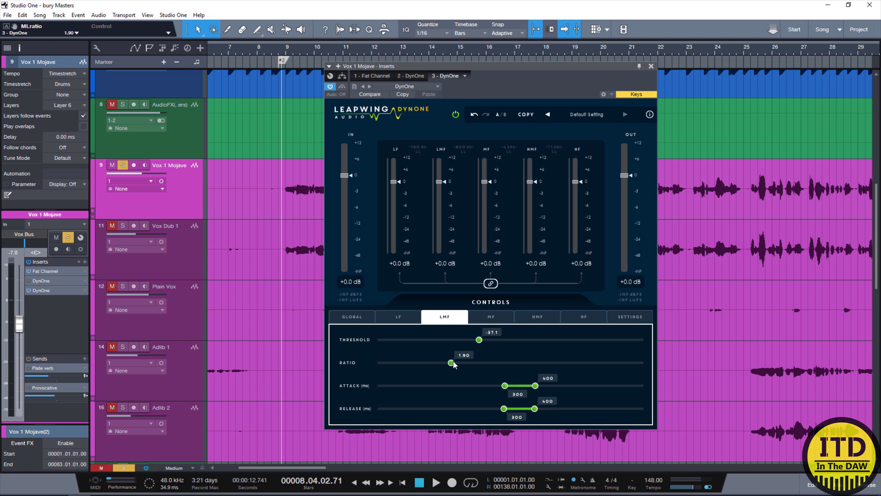
key(space)
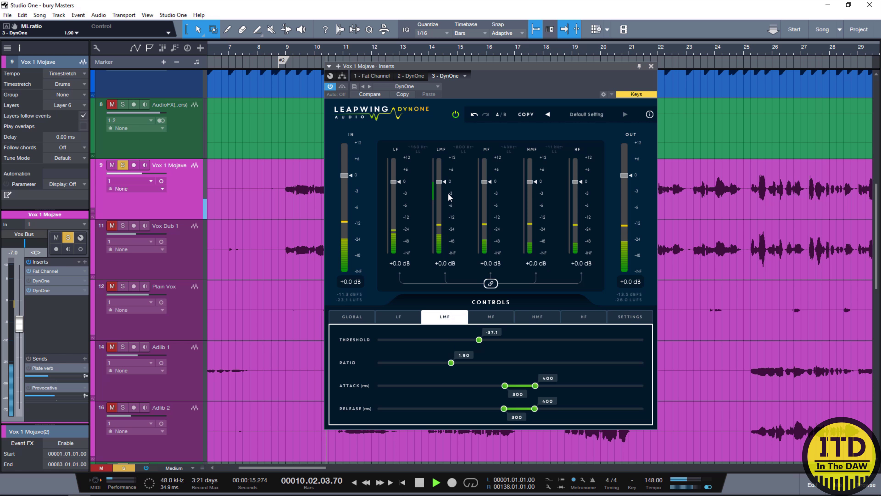
key(space)
Compare the vocal with DynOne bypassed and active, and raise the LMF band's gain to +1.0 dB.
click(456, 115)
key(space)
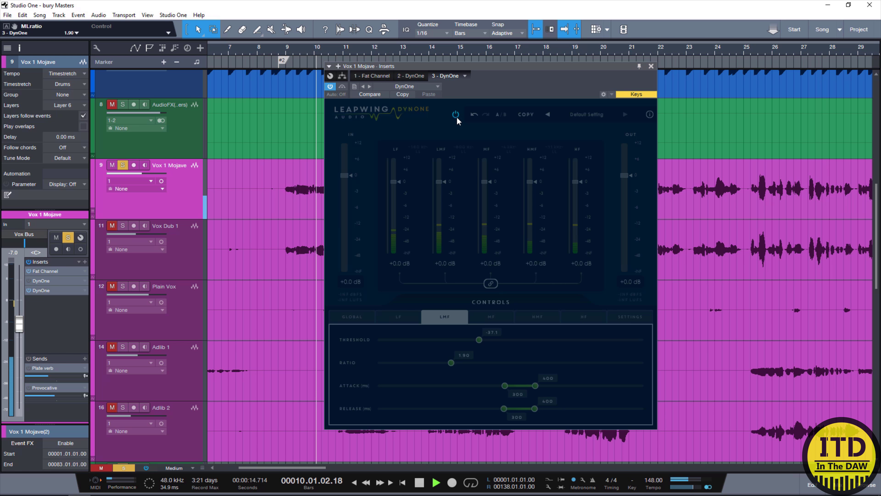
key(space)
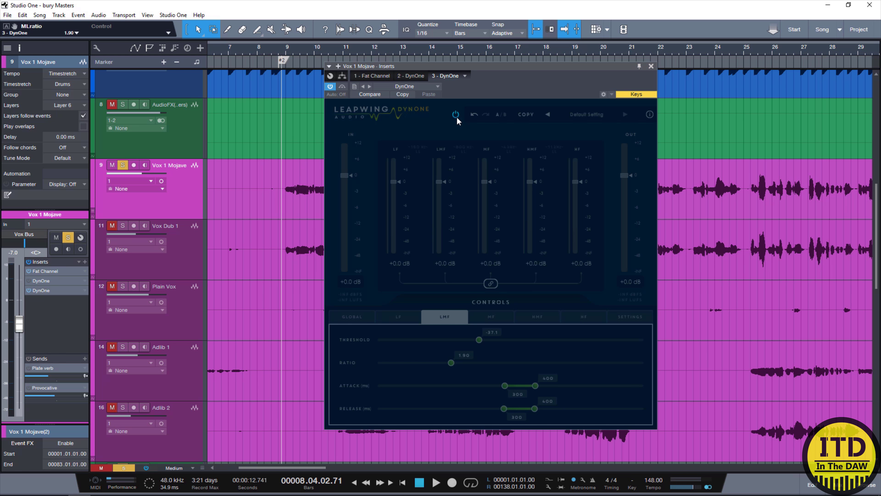
key(space)
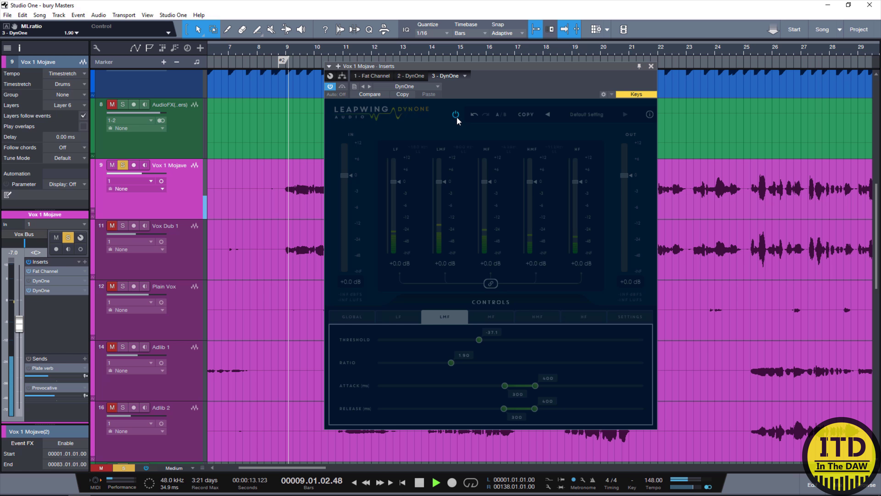
key(space)
click(456, 115)
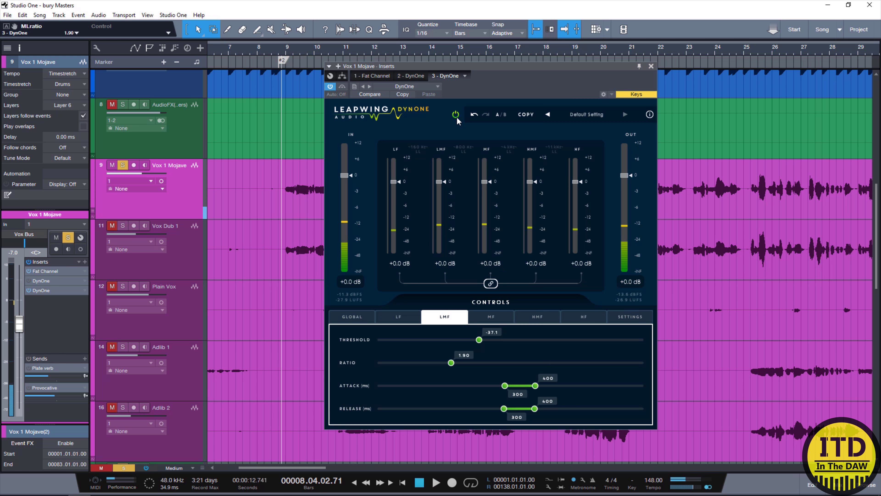
key(space)
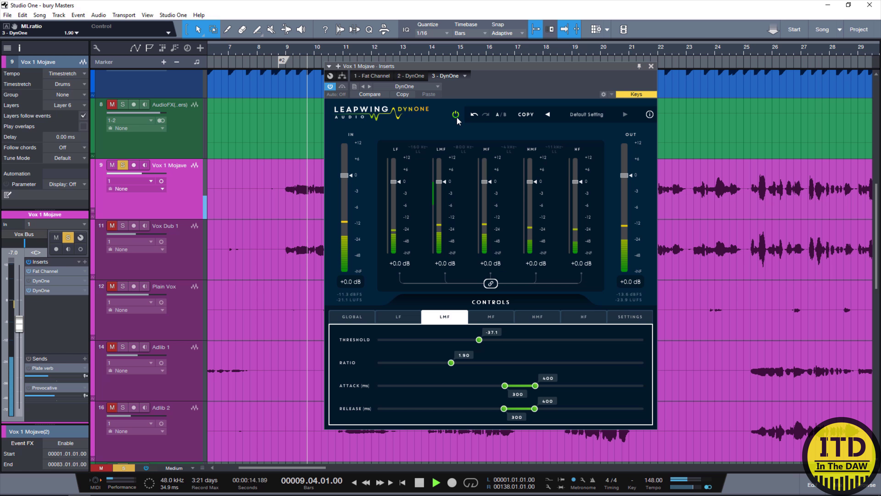
key(space)
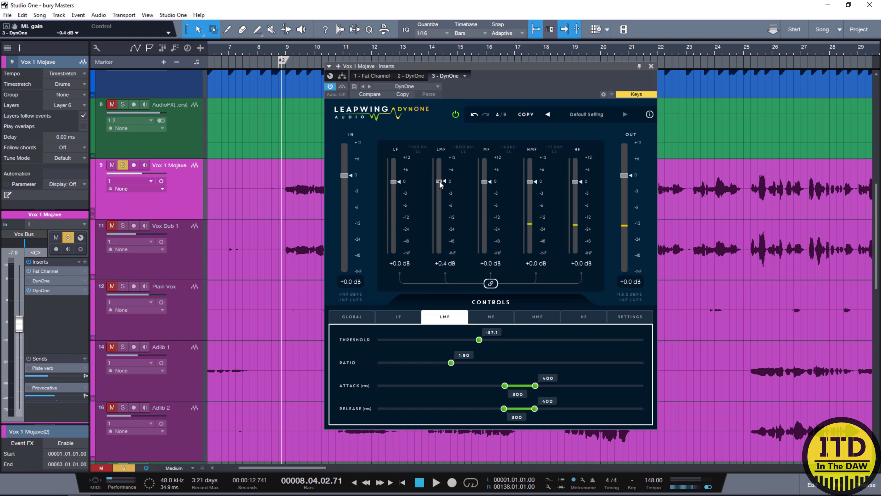
drag(440, 181, 440, 180)
Set the LF band's attack range to 118–282 ms and its release range to 158–314 ms.
click(393, 181)
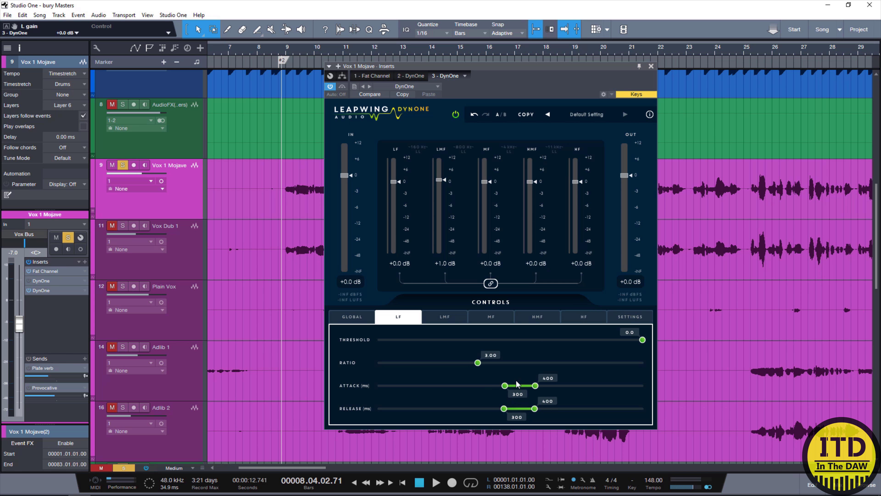
drag(506, 385, 442, 385)
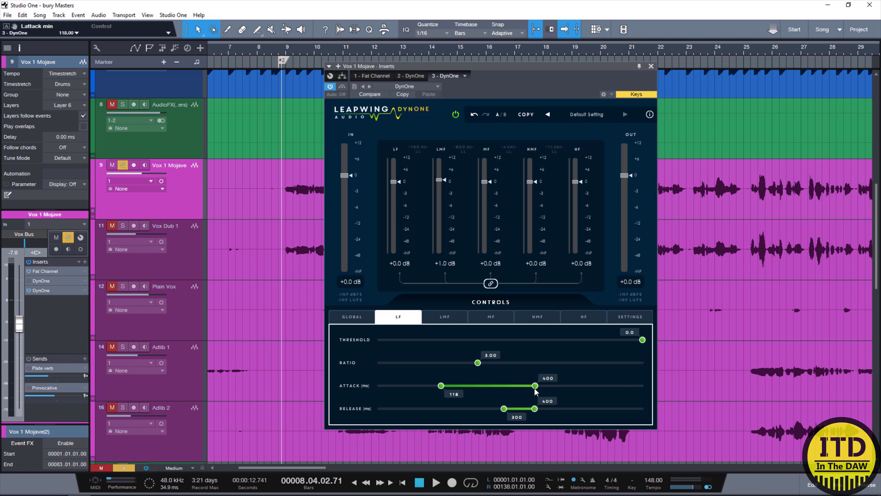
drag(536, 392, 455, 408)
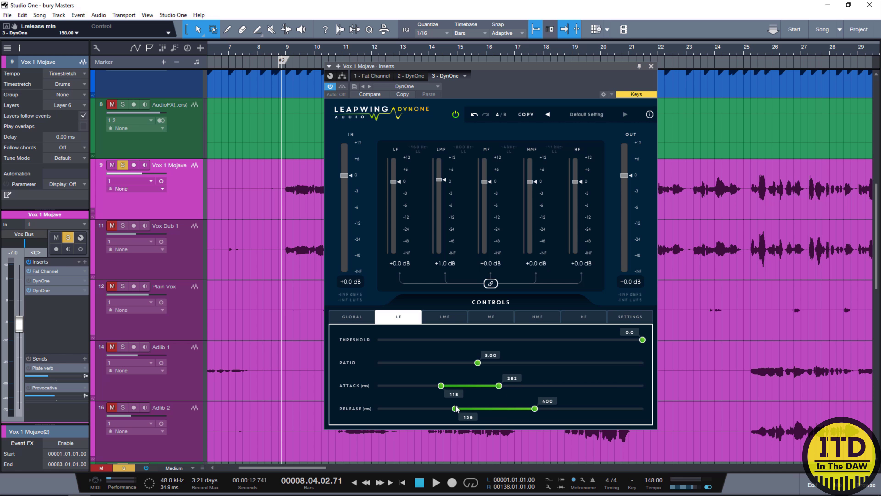
drag(535, 409, 509, 409)
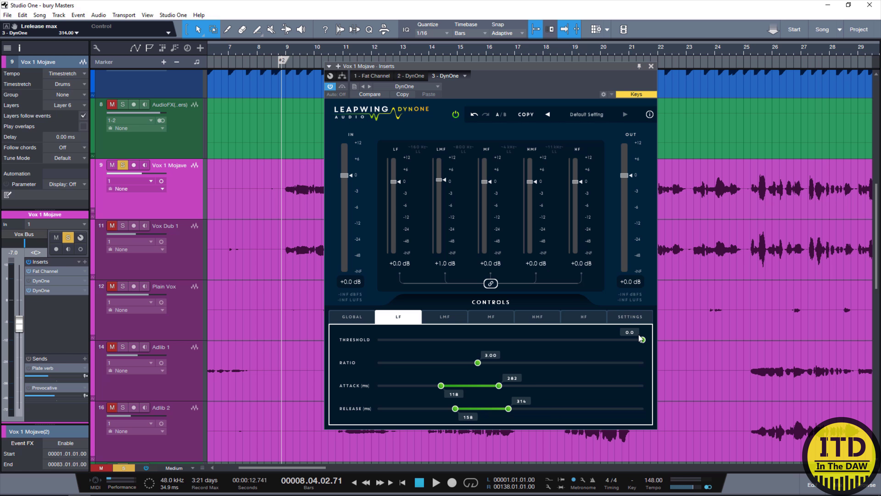
Lower the LF band's threshold to -40.7 during playback and set its ratio to 1.49.
key(space)
drag(642, 339, 465, 343)
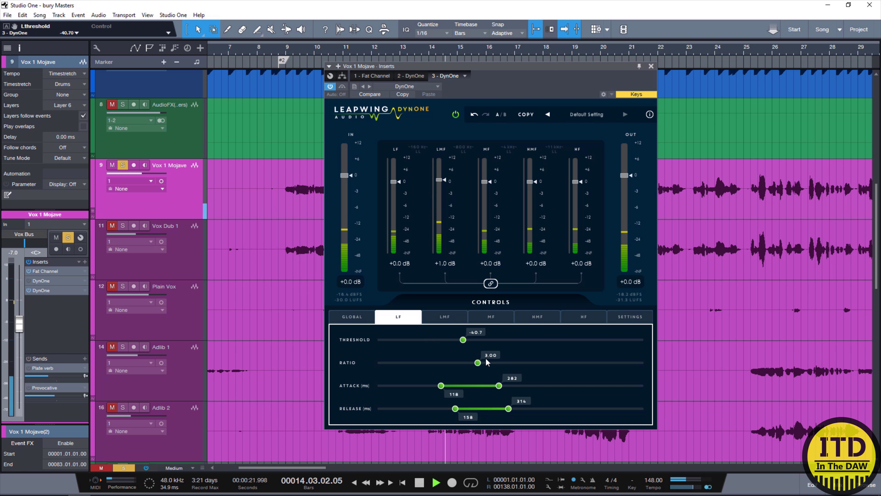
key(space)
drag(479, 363, 439, 376)
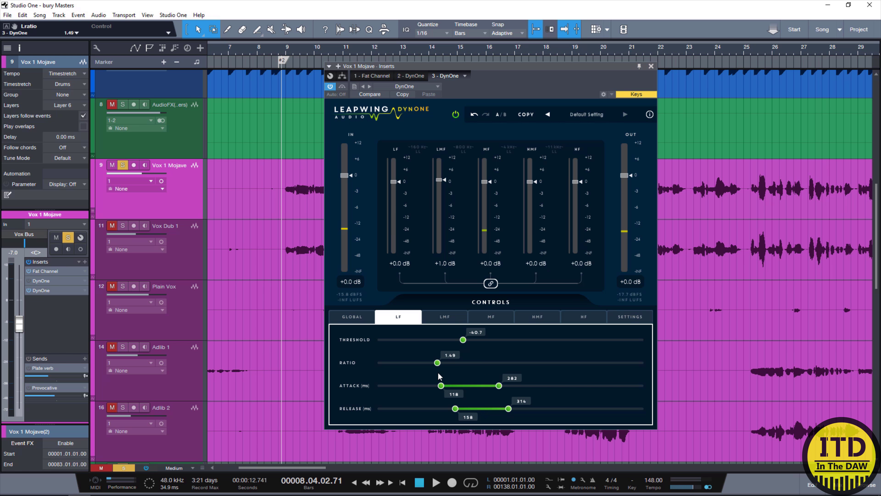
Audition the LF compression on the vocal and raise the LF band's gain to +1.0 dB.
key(space)
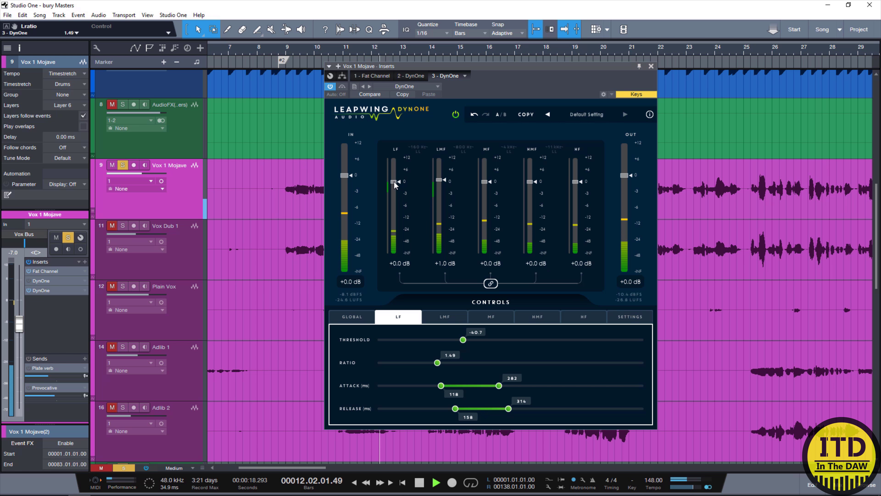
key(space)
drag(395, 182, 396, 181)
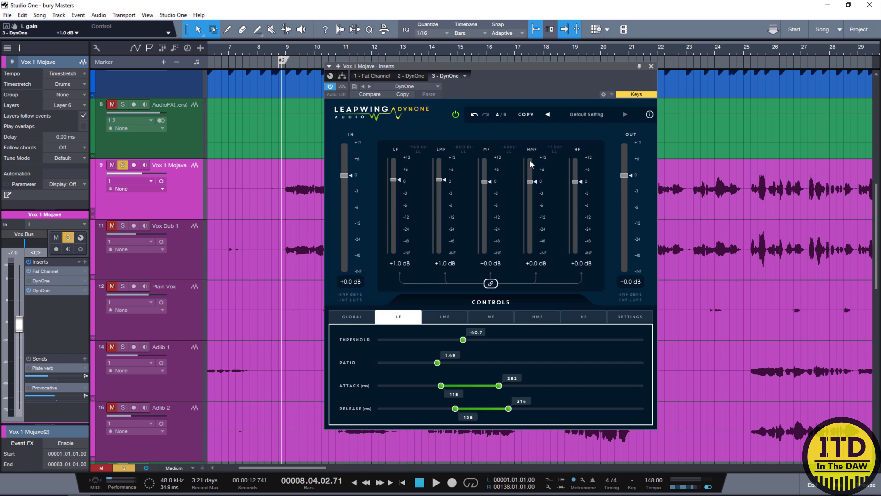
Set the HMF band's ratio to 6.20 and adjust its threshold to -49.4 while listening to the vocal.
click(531, 182)
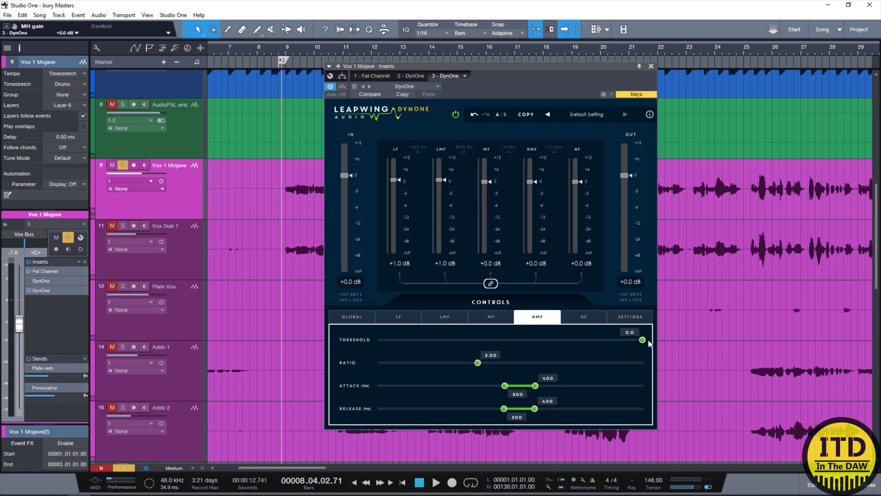
drag(478, 363, 527, 363)
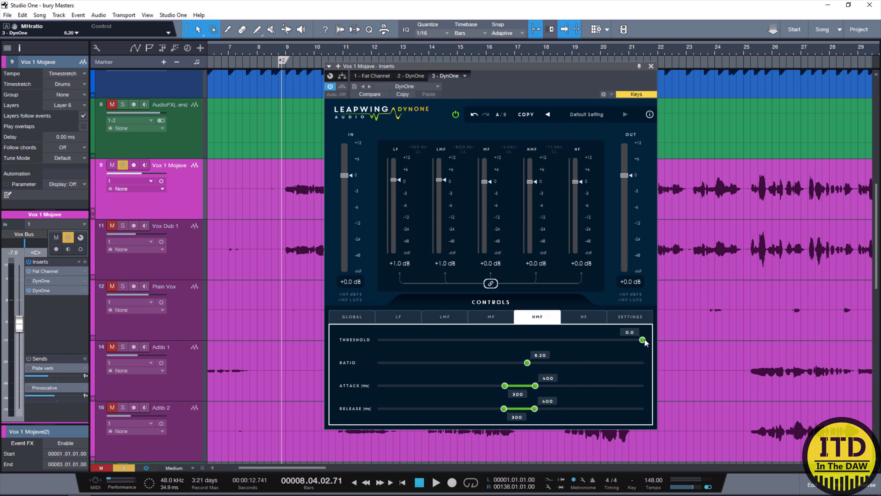
key(space)
drag(643, 340, 382, 341)
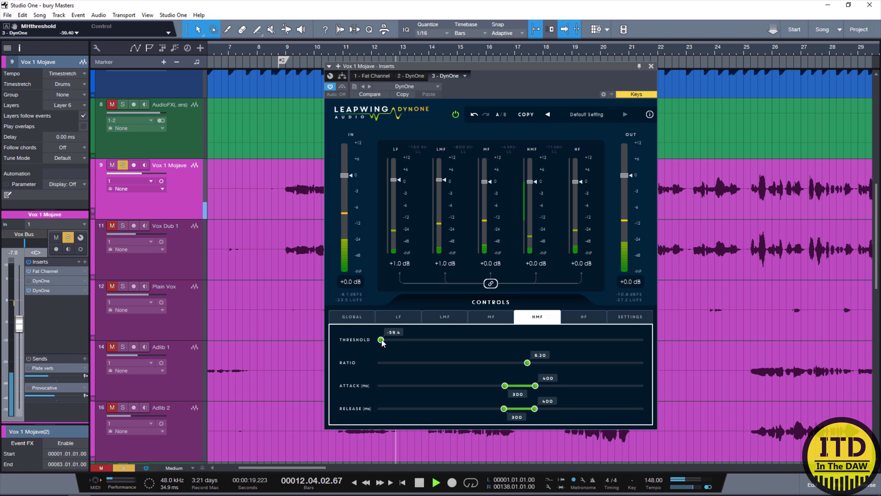
key(space)
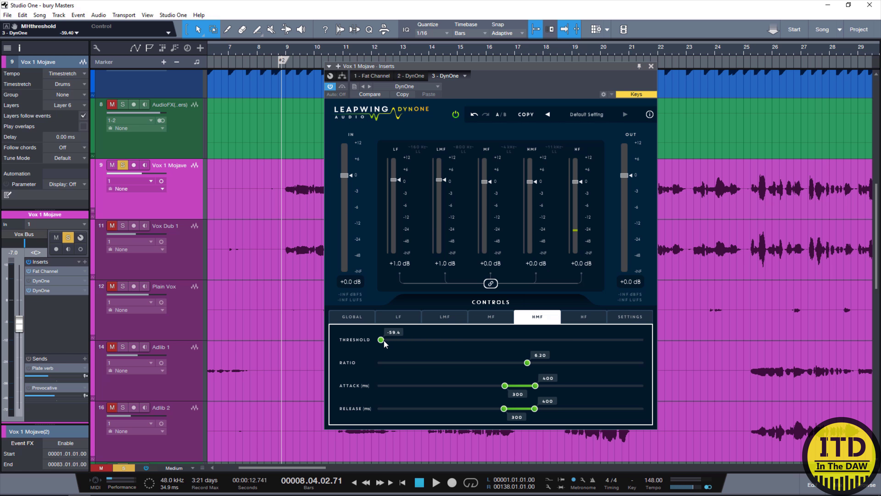
drag(381, 341, 427, 343)
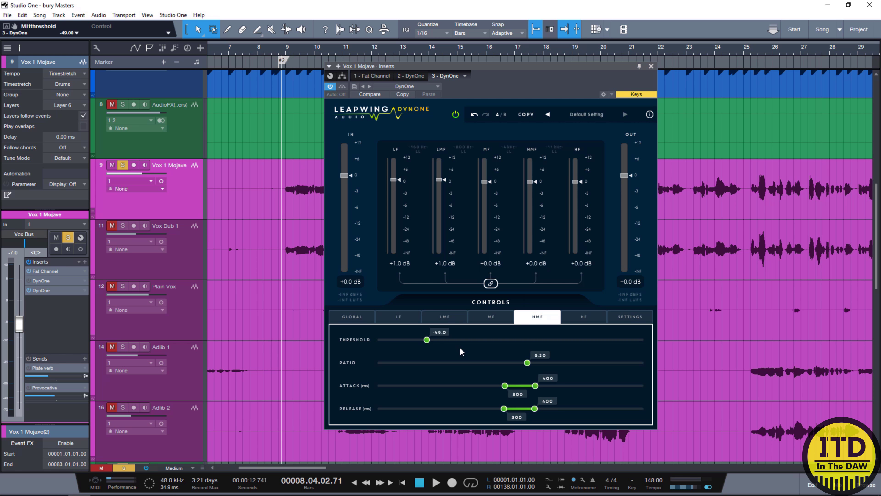
key(space)
drag(427, 340, 427, 344)
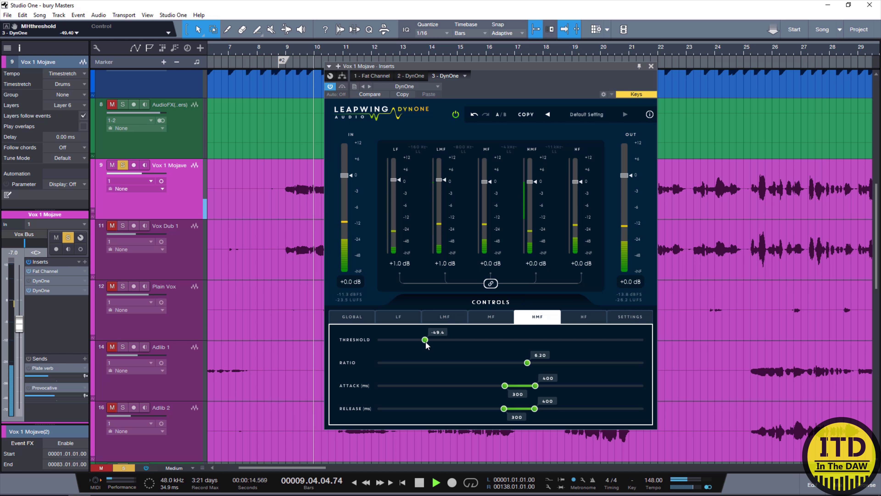
key(space)
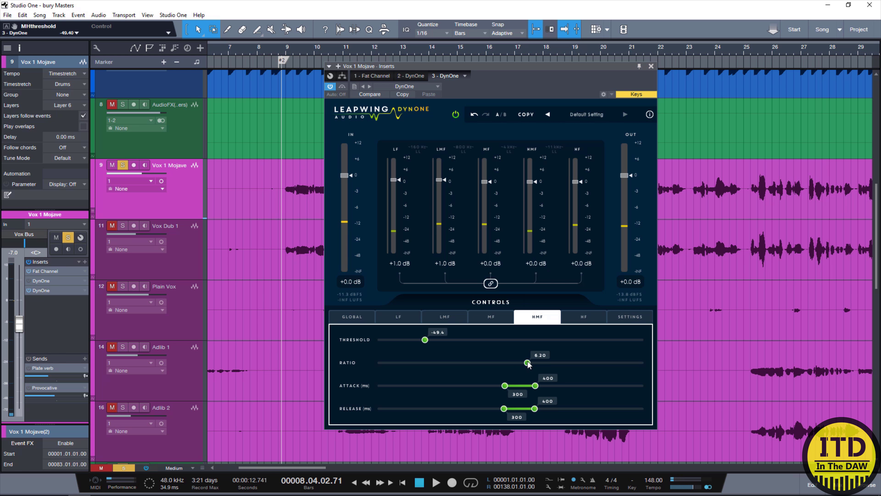
Audition an HMF ratio of 1.07 on the vocal, and settle the ratio at 1.77.
drag(528, 363, 418, 365)
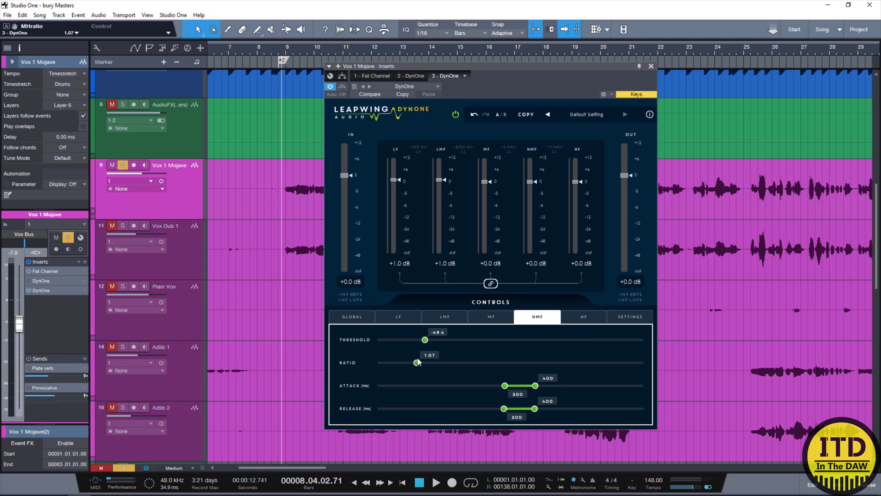
key(space)
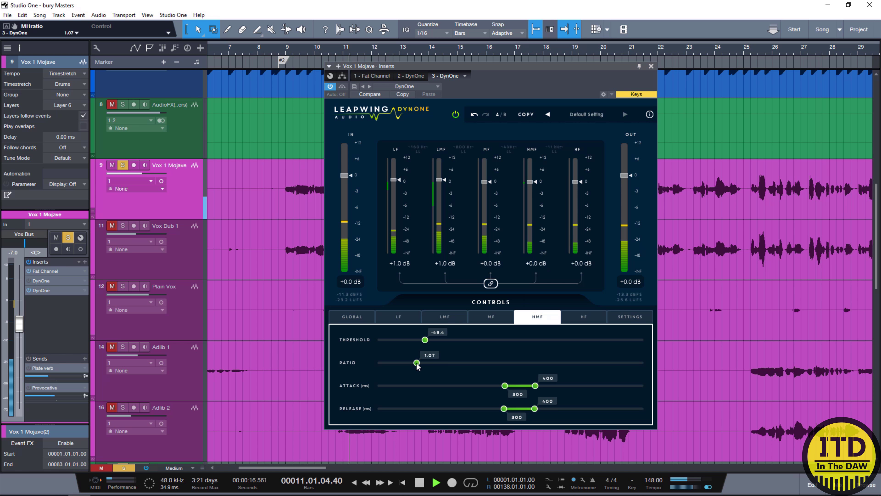
key(space)
drag(419, 362, 448, 364)
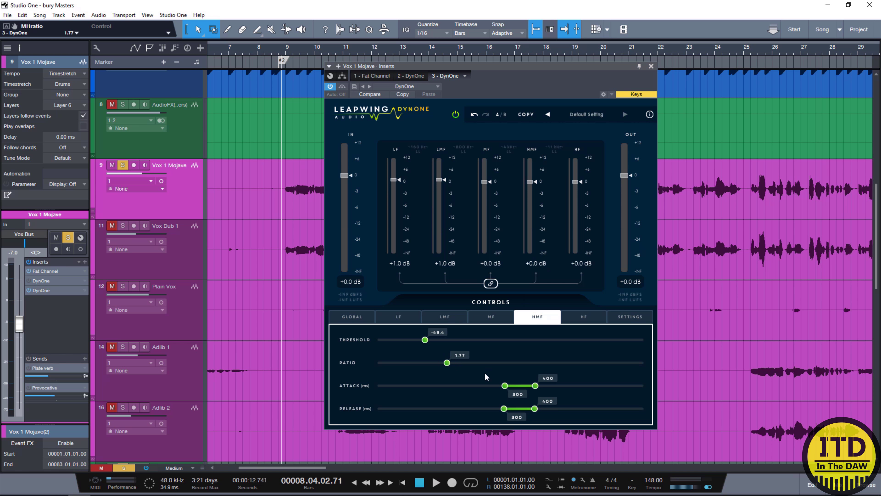
Set the HMF band's attack range to 81–329 ms and release range to 121–305 ms, and play back the vocal.
drag(505, 385, 464, 388)
drag(536, 386, 515, 389)
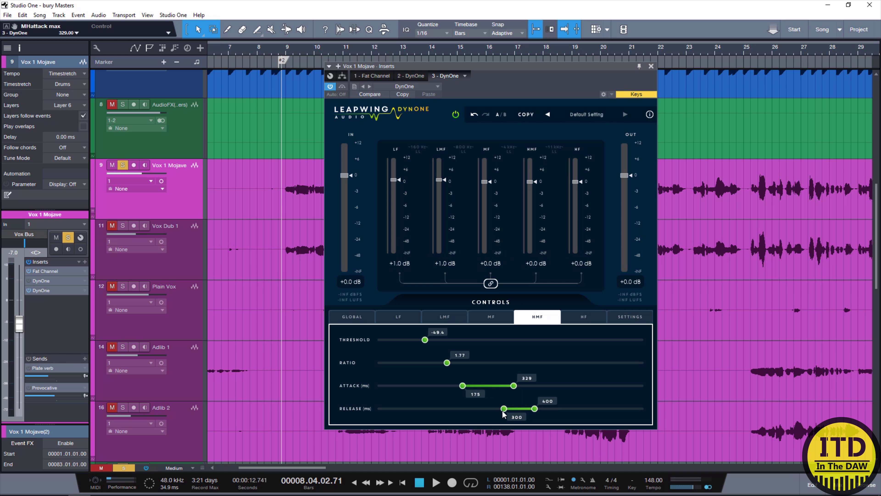
drag(504, 410, 462, 410)
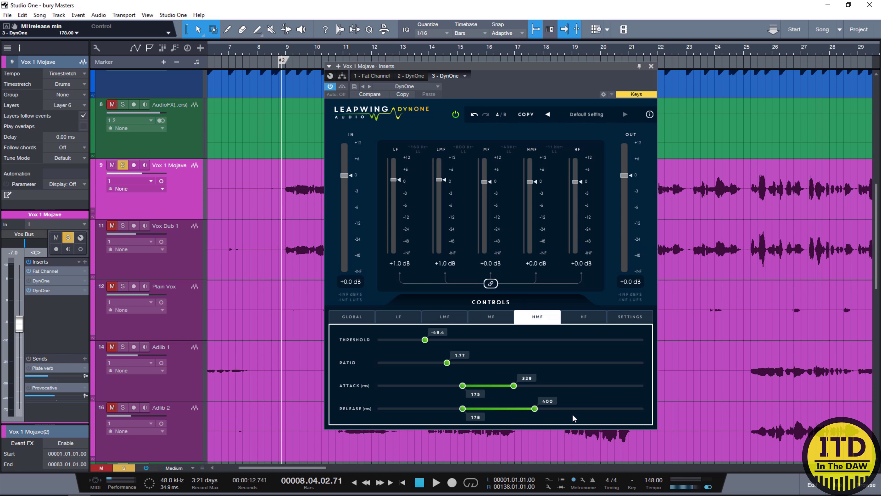
drag(535, 409, 427, 386)
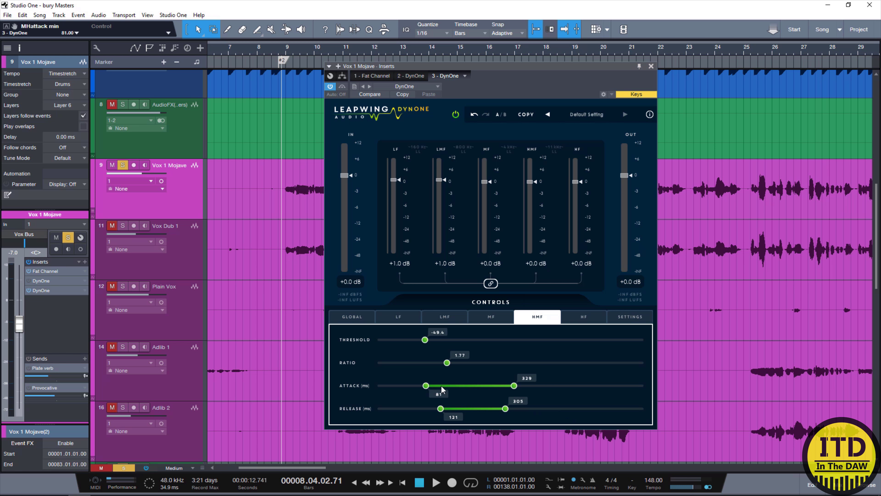
key(space)
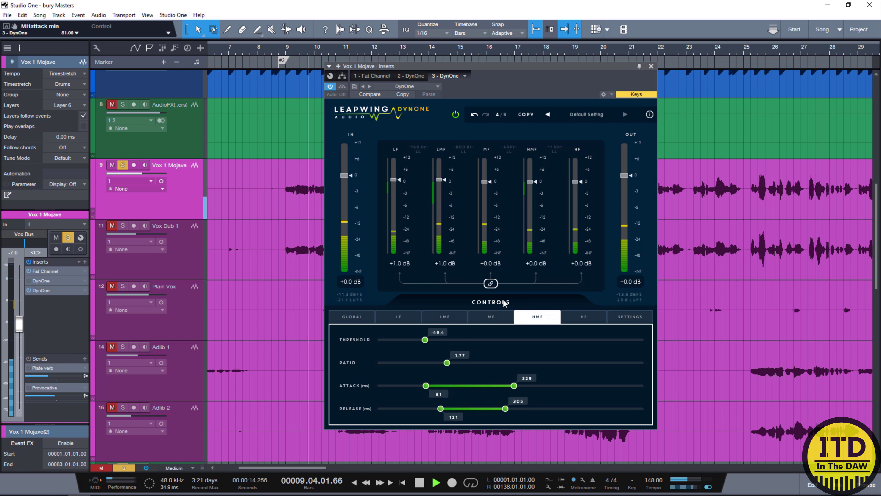
Lower the HMF band's ratio to 1.53, raise its gain to +1.0 dB, and play back the vocal.
key(space)
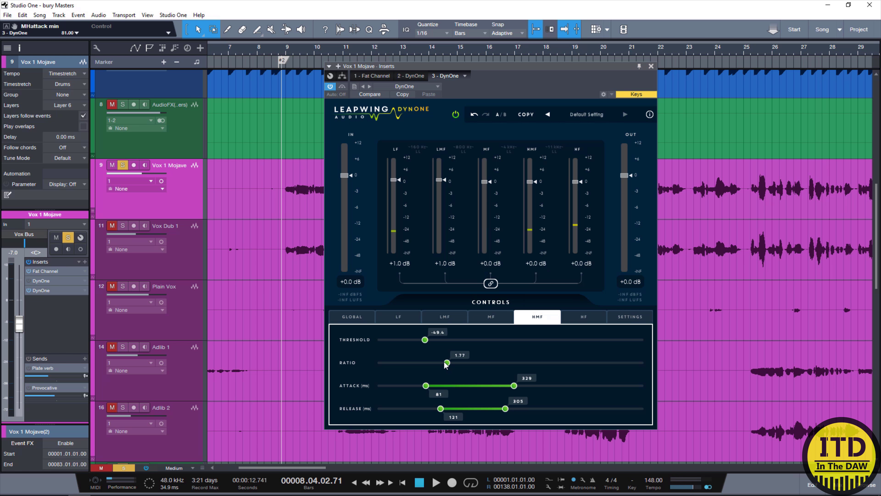
drag(444, 362, 438, 362)
click(530, 182)
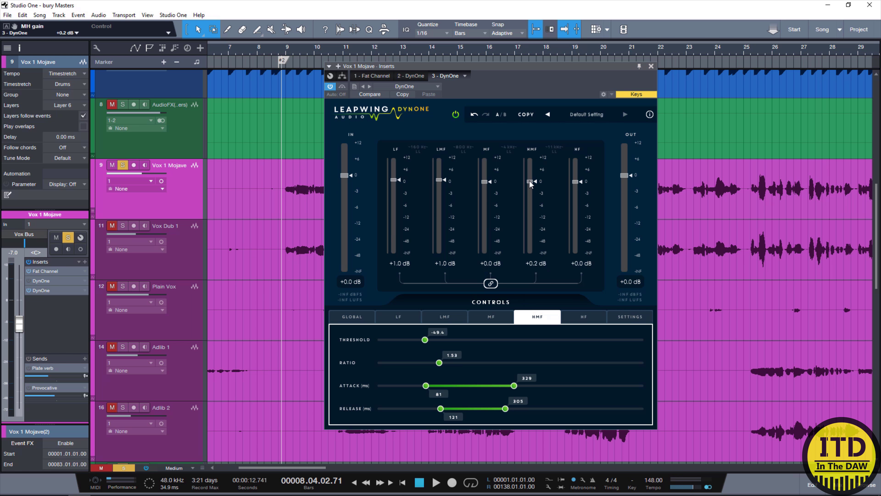
key(space)
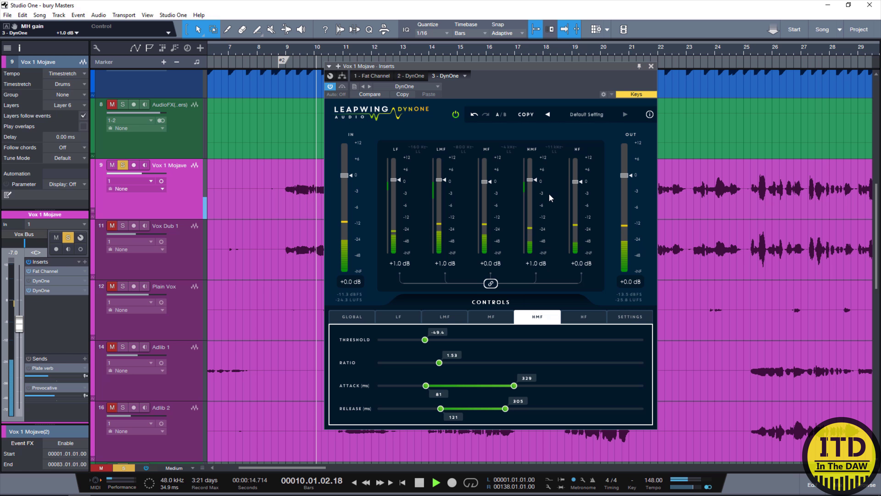
key(space)
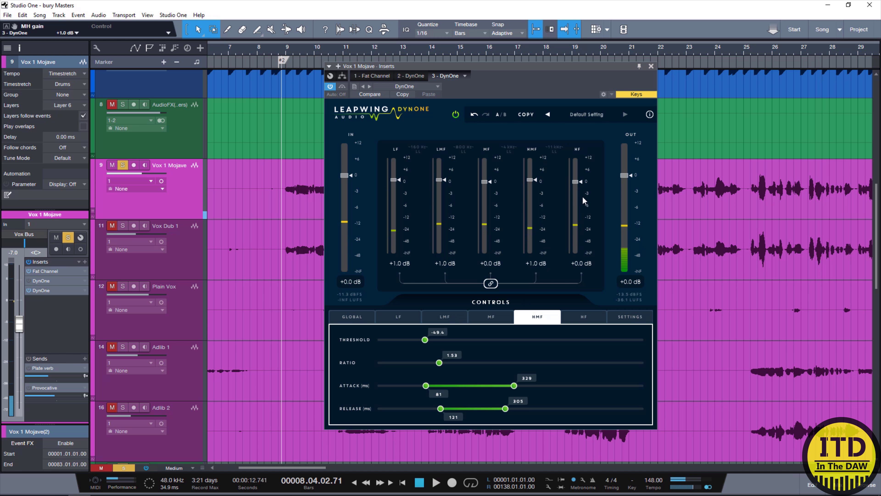
Set the HF band's attack range to 56–244 ms and its release range to 51–220 ms.
click(575, 181)
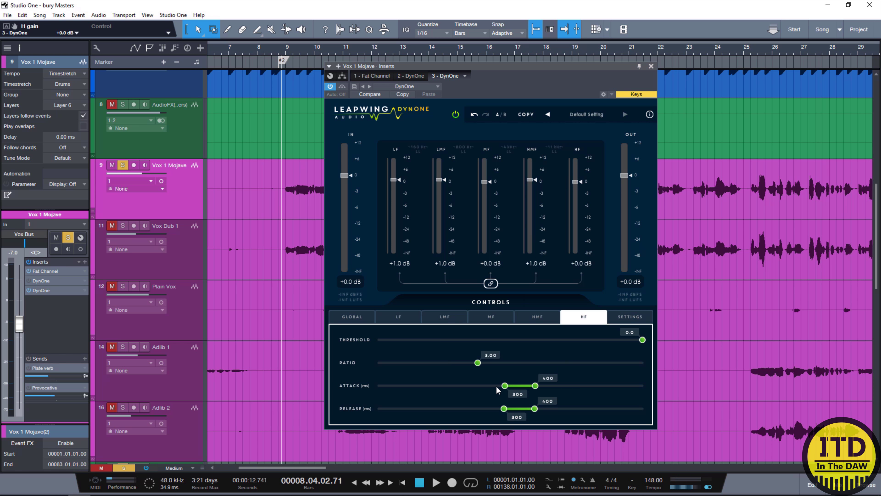
drag(505, 386, 414, 386)
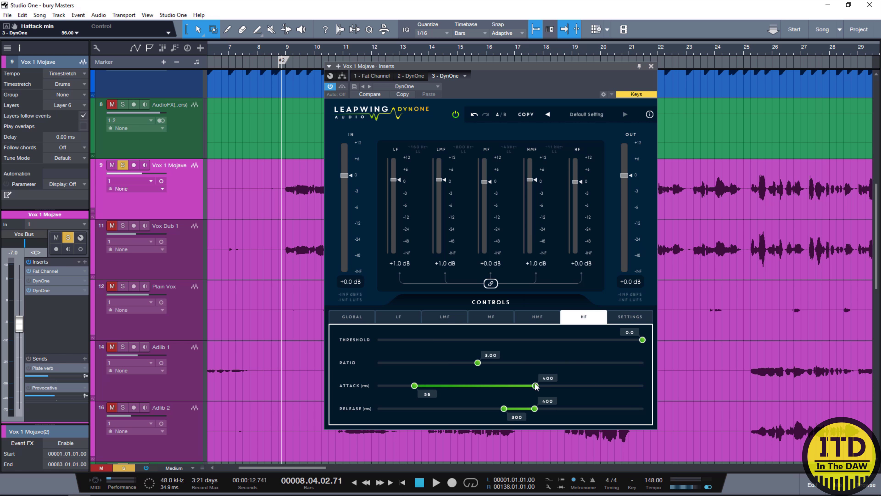
drag(536, 385, 487, 385)
drag(504, 414, 410, 408)
drag(535, 408, 482, 403)
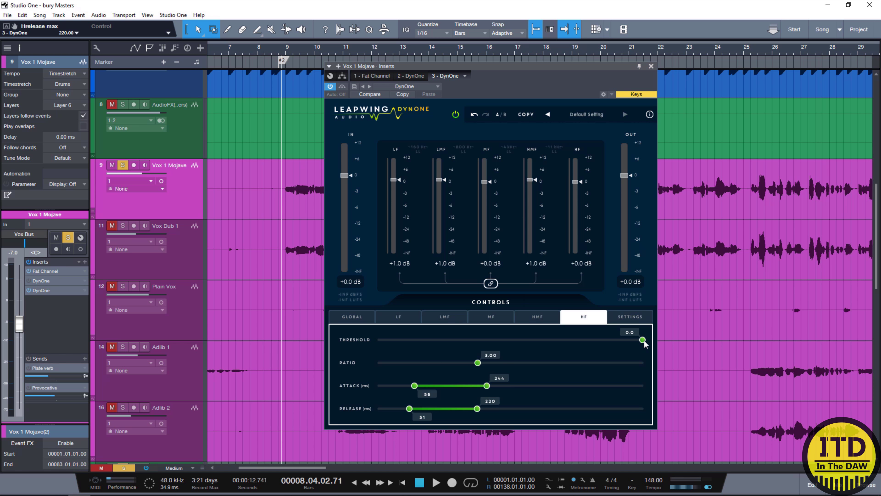
Lower the HF band's threshold to -50.1 while auditioning the vocal, and set its ratio to 1.54.
key(space)
drag(642, 340, 429, 340)
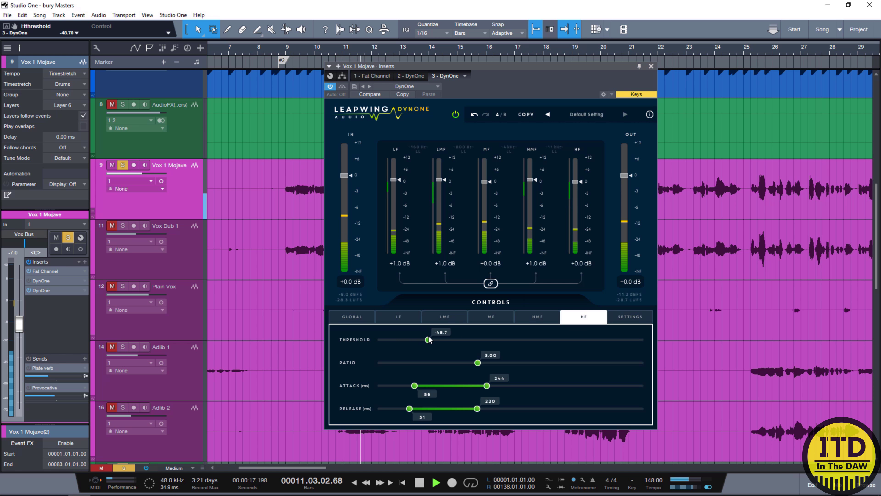
key(space)
drag(428, 343, 421, 343)
drag(478, 363, 440, 365)
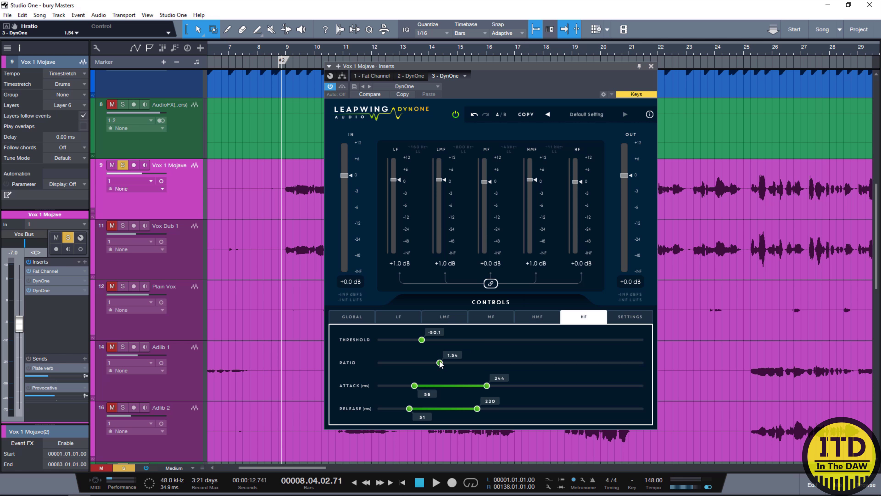
Audition the HF compression on the vocal and raise the HF band's gain to +2.1 dB.
key(space)
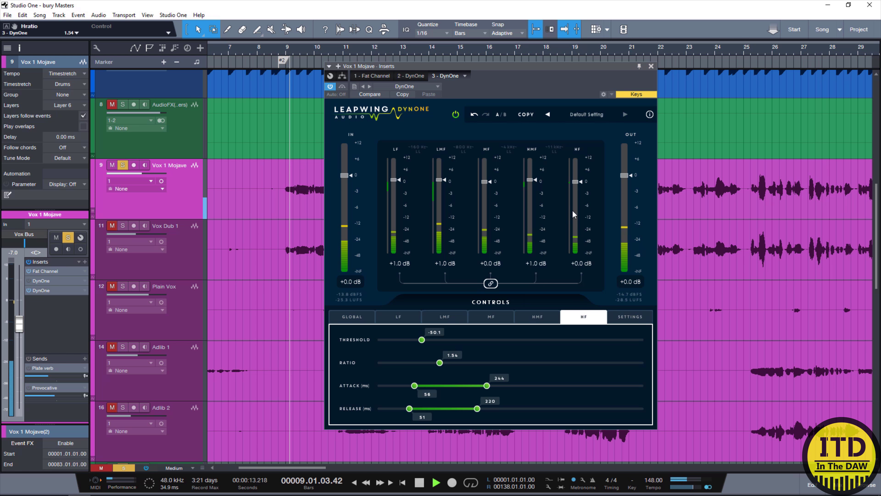
key(space)
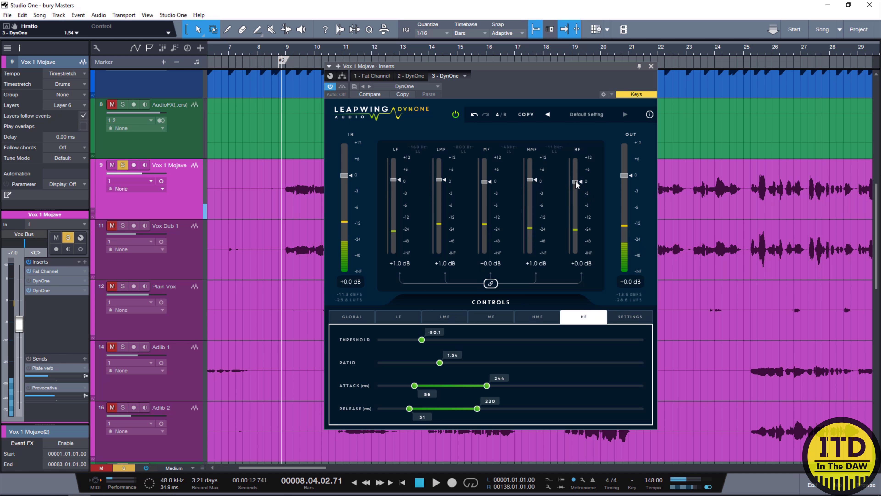
drag(577, 184, 578, 180)
key(space)
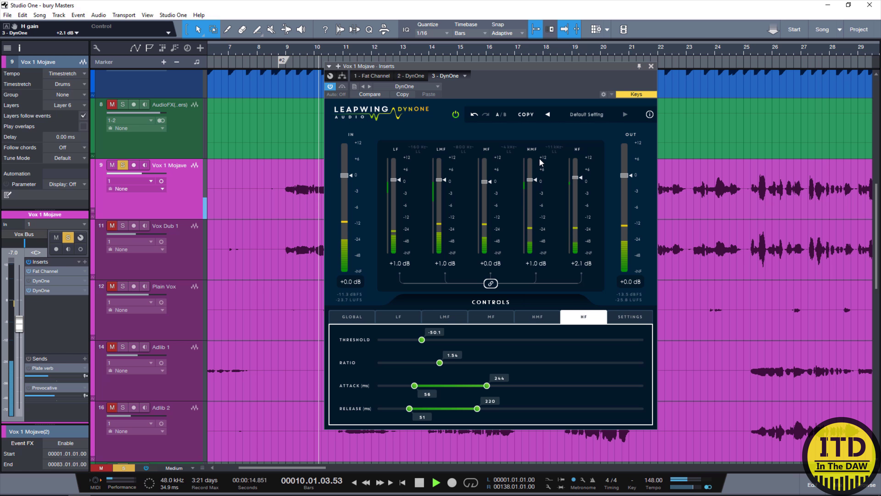
Listen to the vocal with the third insert's DynOne bypassed for comparison, and reactivate the plug-in.
click(330, 87)
key(space)
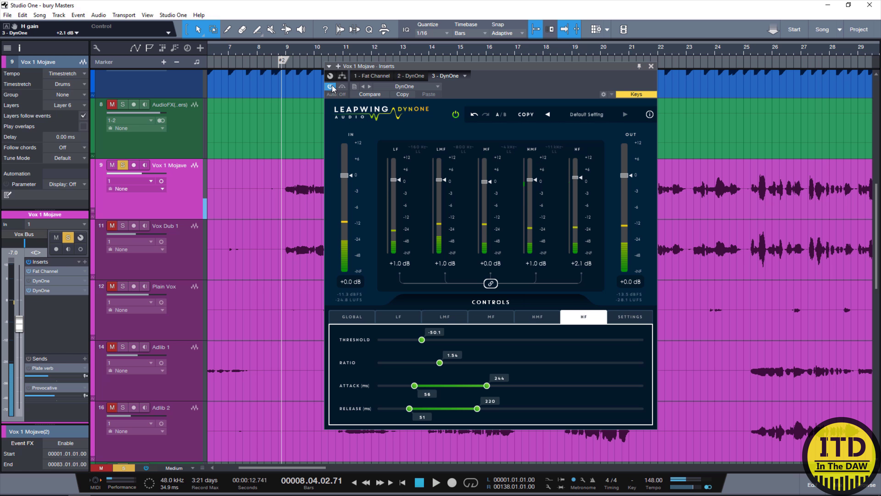
key(space)
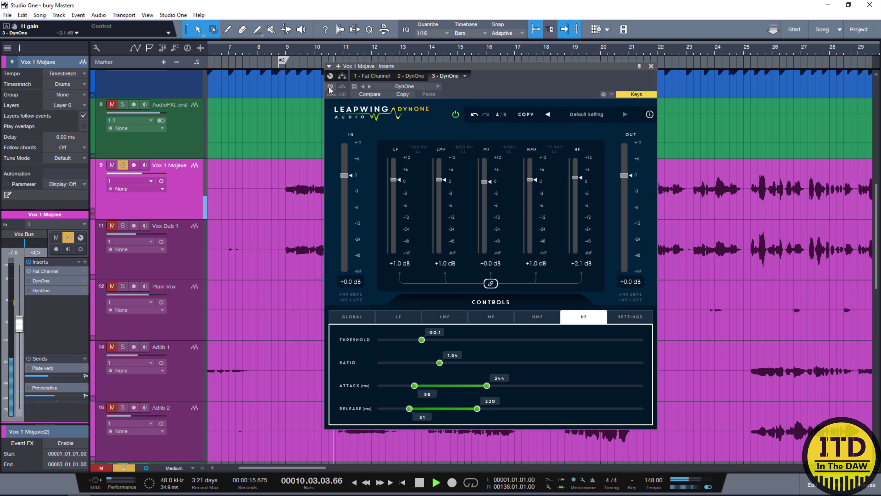
key(space)
click(330, 86)
Raise DynOne's output gain to +1.7 dB and compare the vocal with the plug-in active and bypassed.
drag(628, 176, 627, 173)
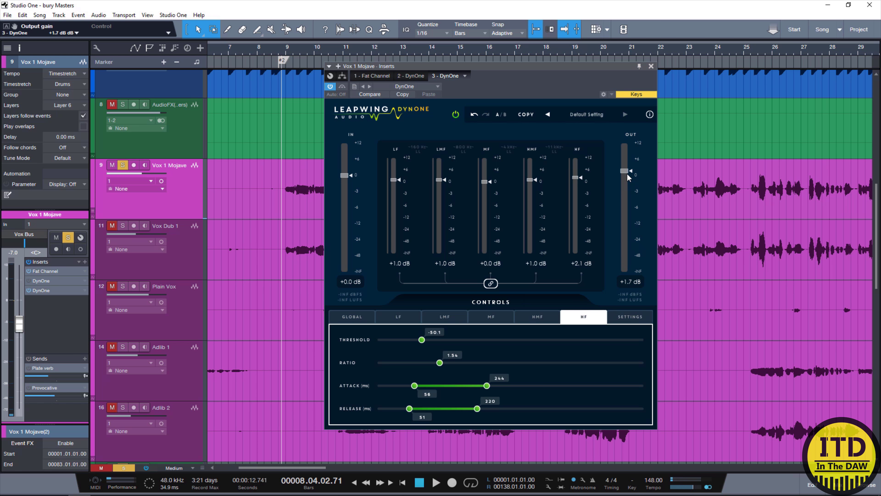
key(space)
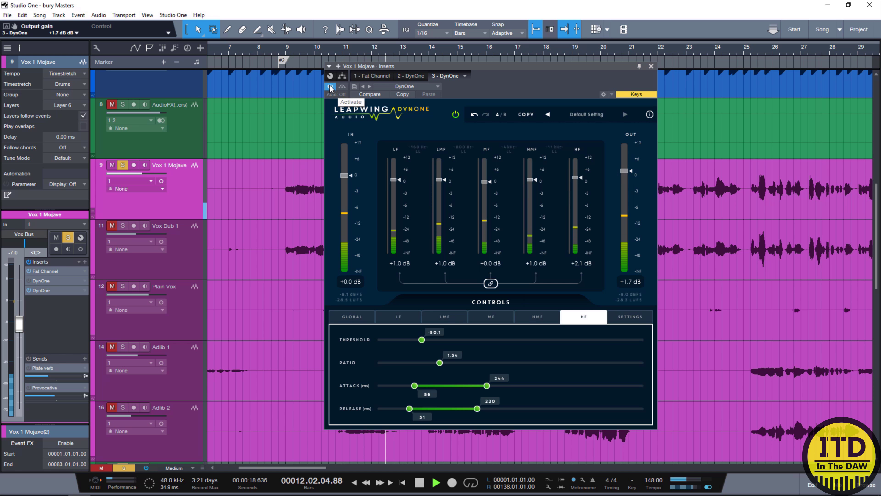
key(space)
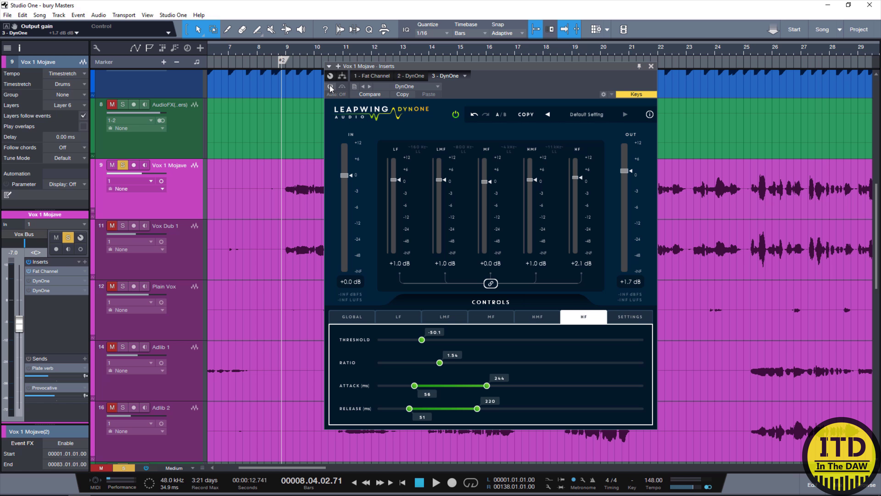
key(space)
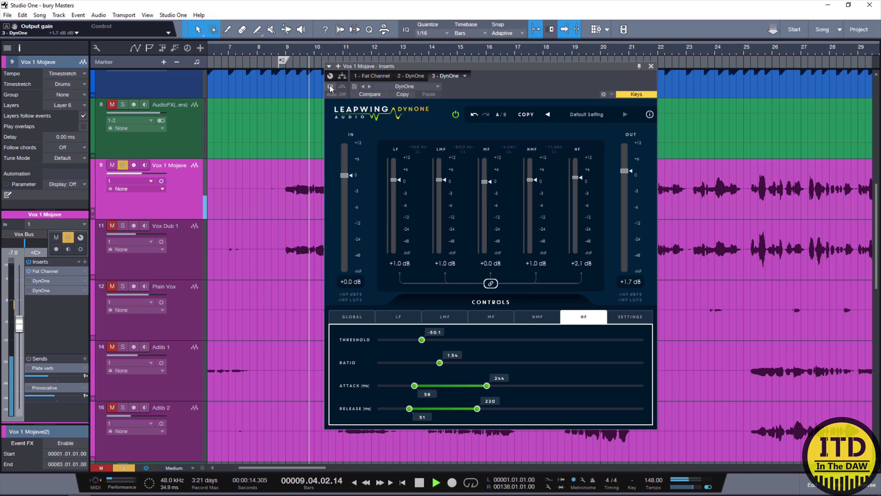
key(space)
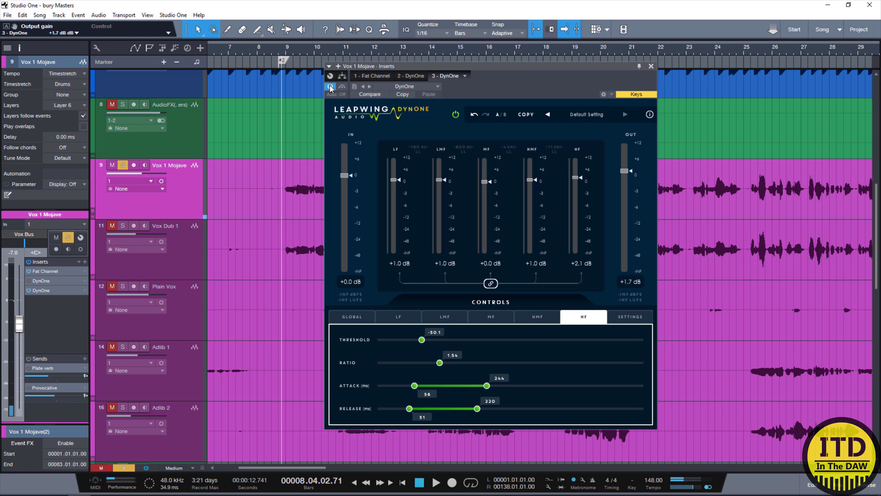
key(space)
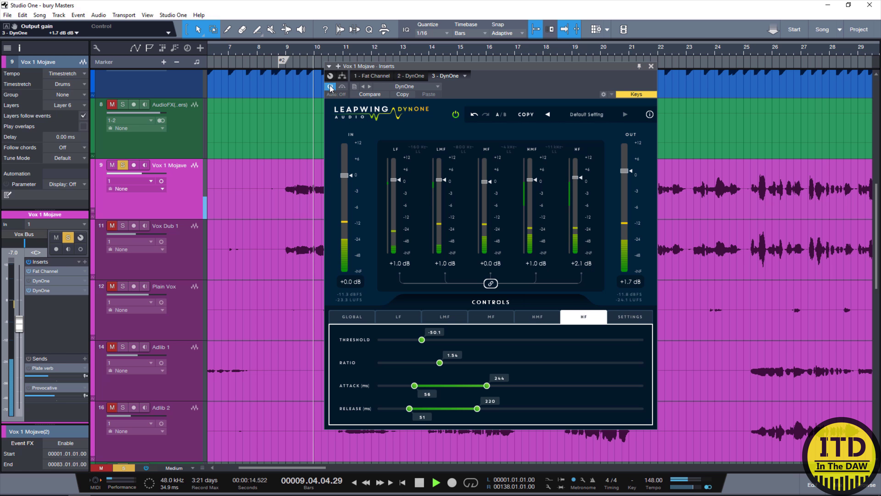
key(space)
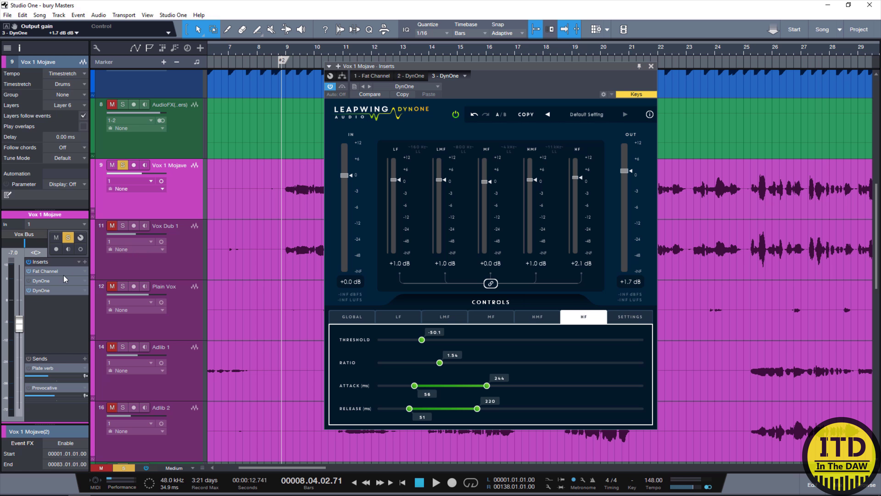
Bypass the DynOne in the third insert slot and open the second insert's DynOne on its LF band settings.
click(29, 291)
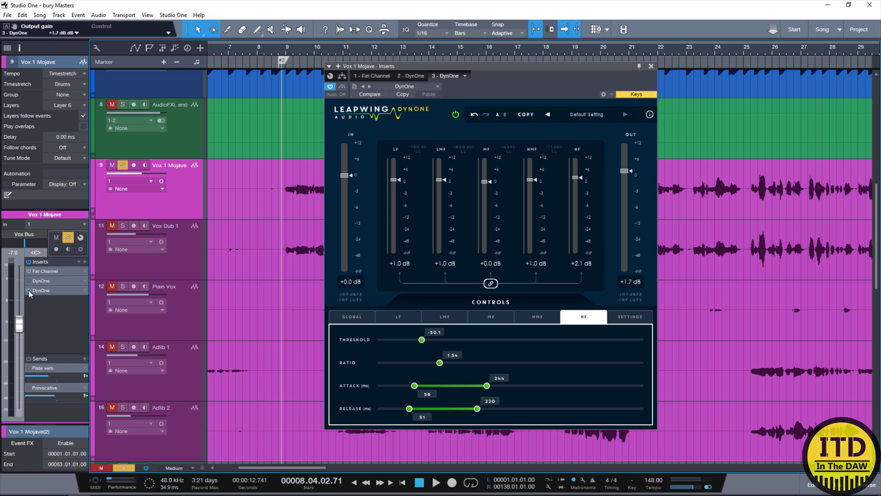
click(49, 281)
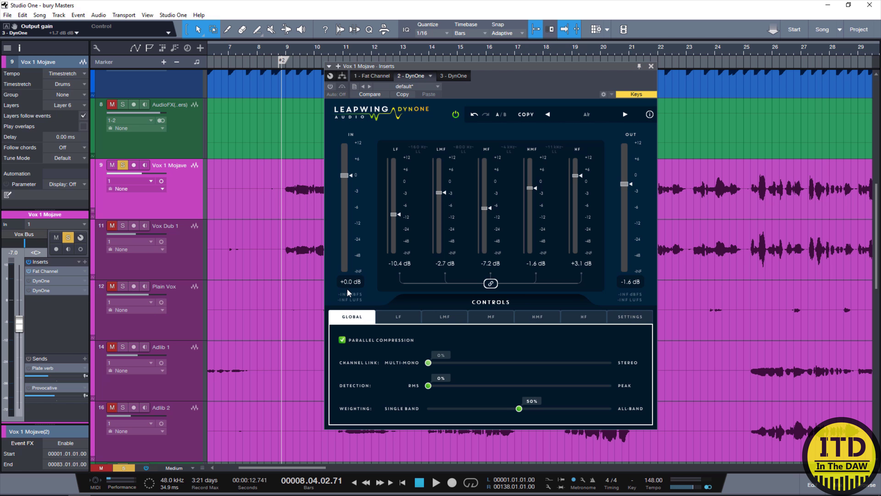
click(410, 317)
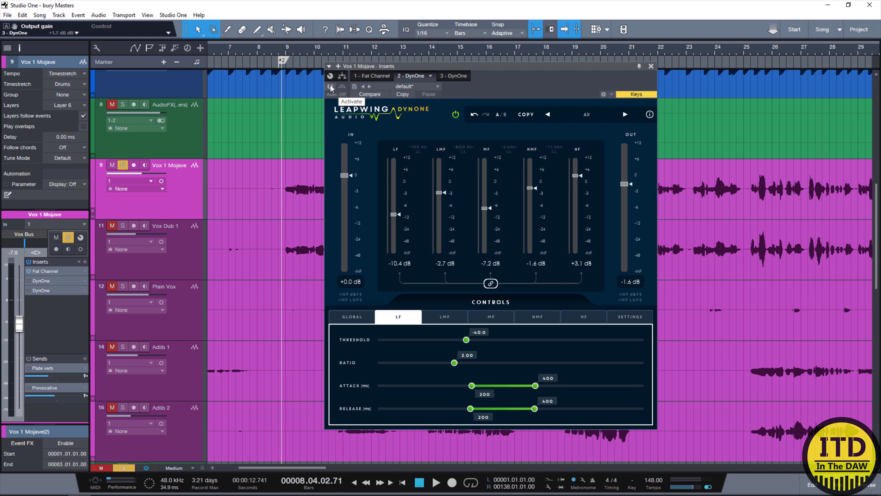
Audition the soloed vocal with the second insert's DynOne bypassed, and play it again with that DynOne activated.
key(space)
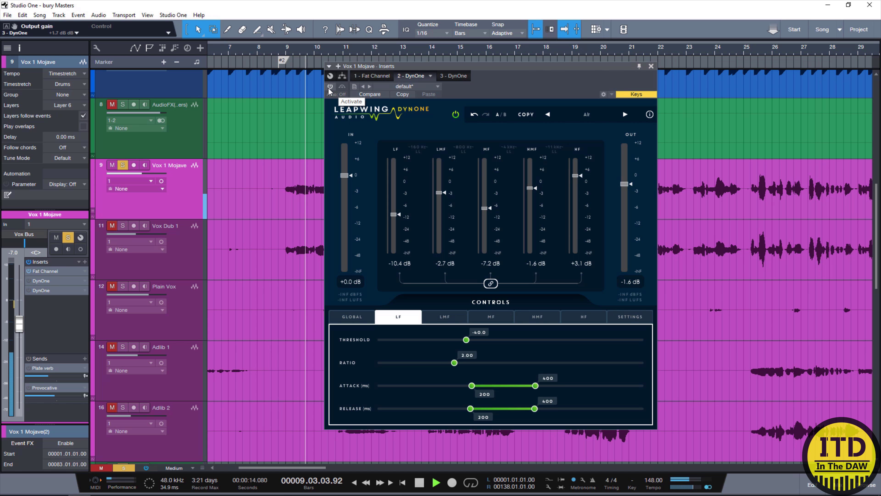
key(space)
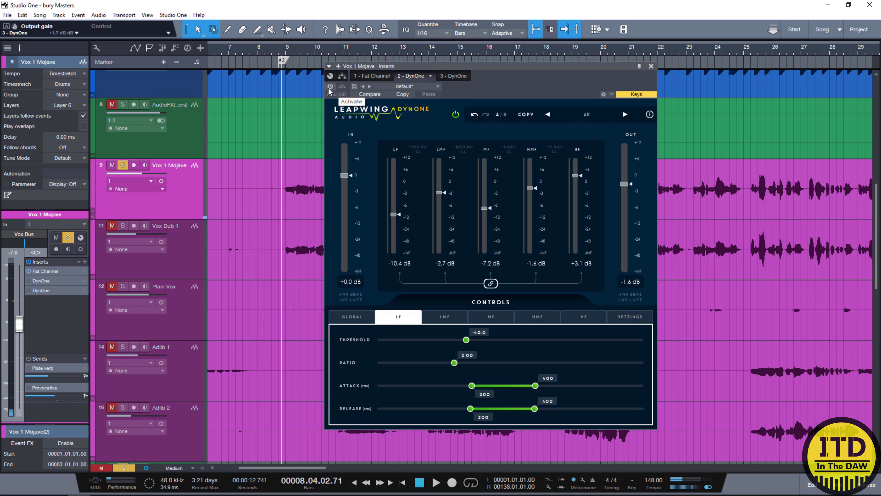
click(330, 88)
key(space)
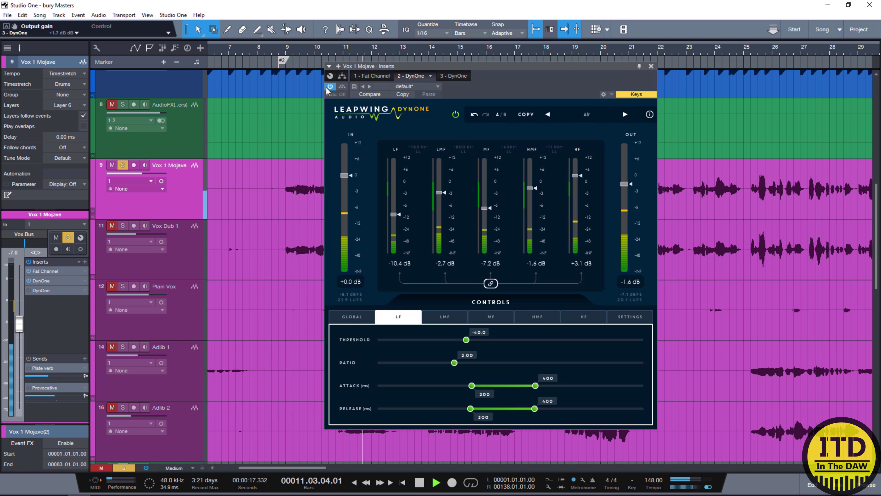
key(space)
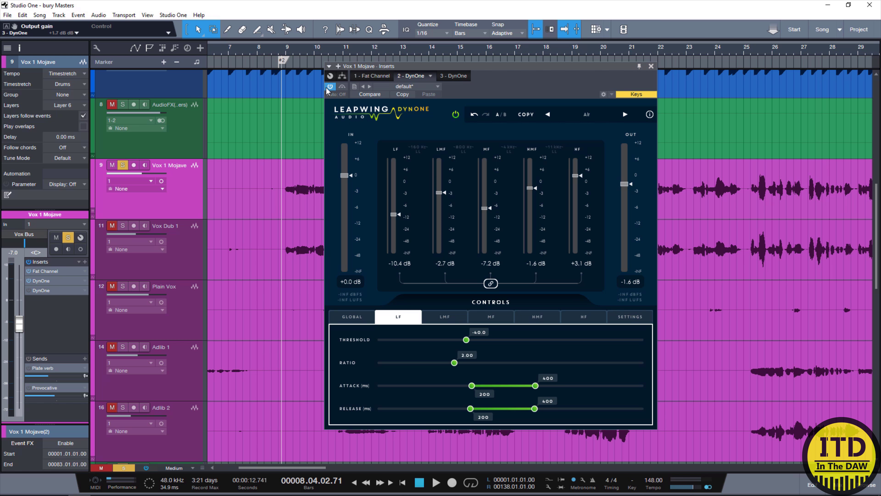
Unsolo Vox 1 Mojave and play the full mix with the second insert's DynOne active.
key(s)
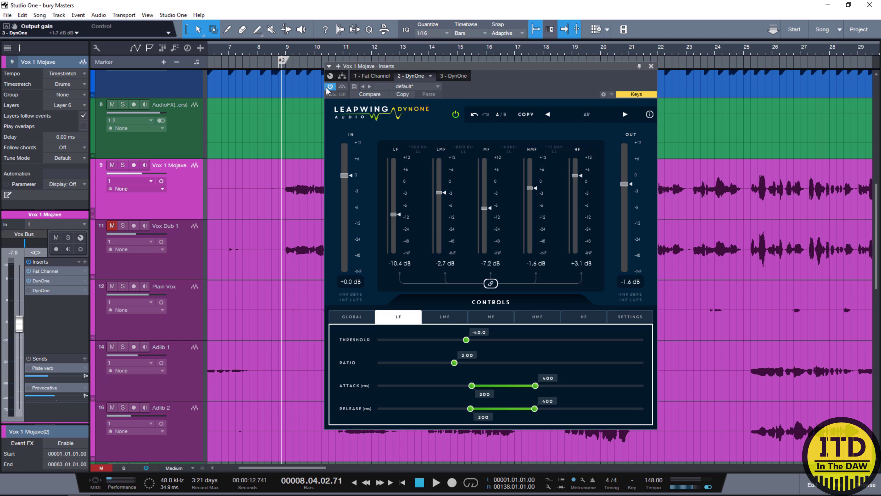
key(space)
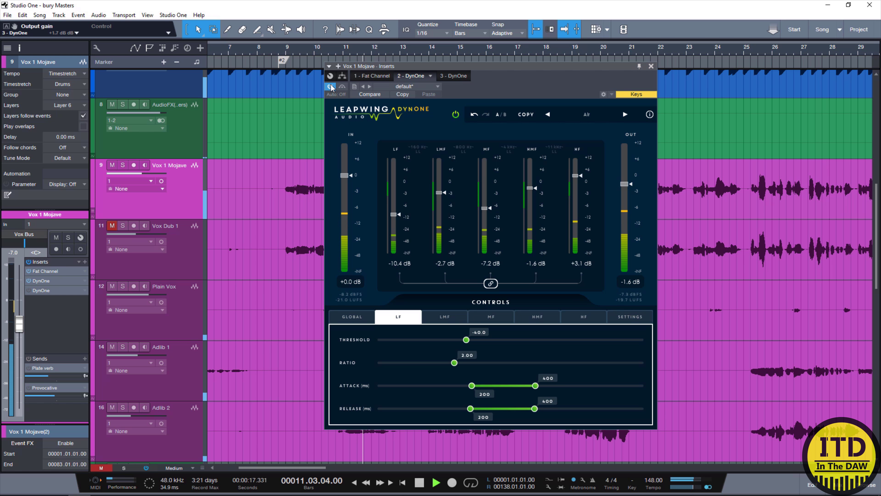
key(space)
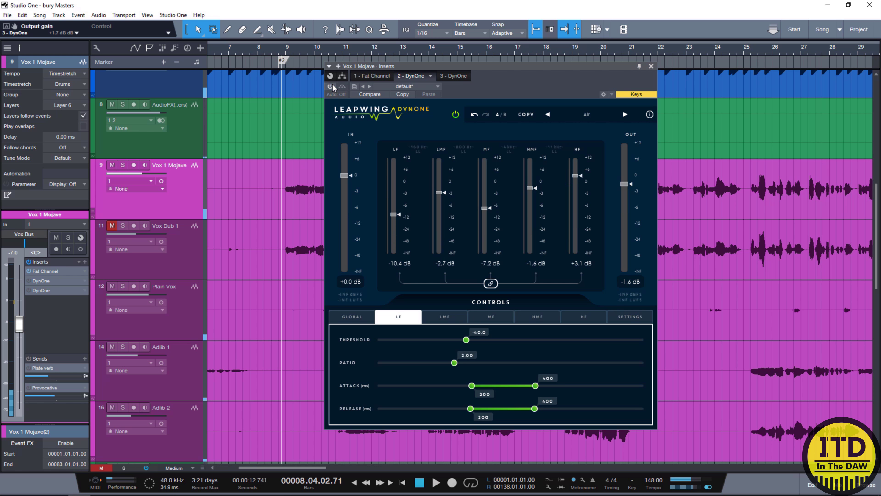
Play the full mix with the second insert's DynOne bypassed, and play it again with that DynOne reactivated.
click(331, 86)
key(space)
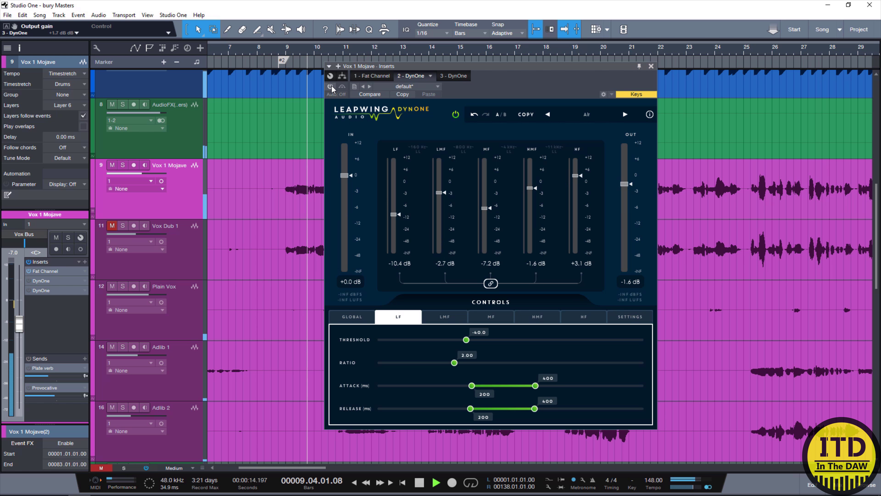
key(space)
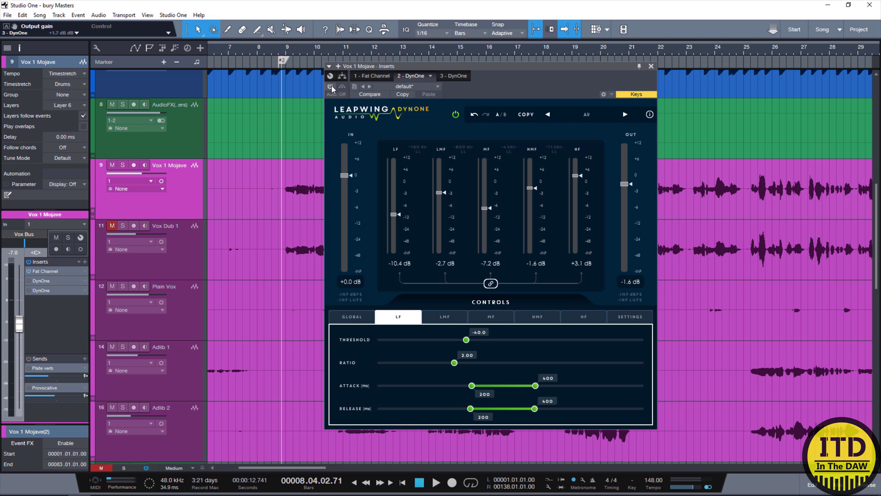
click(28, 281)
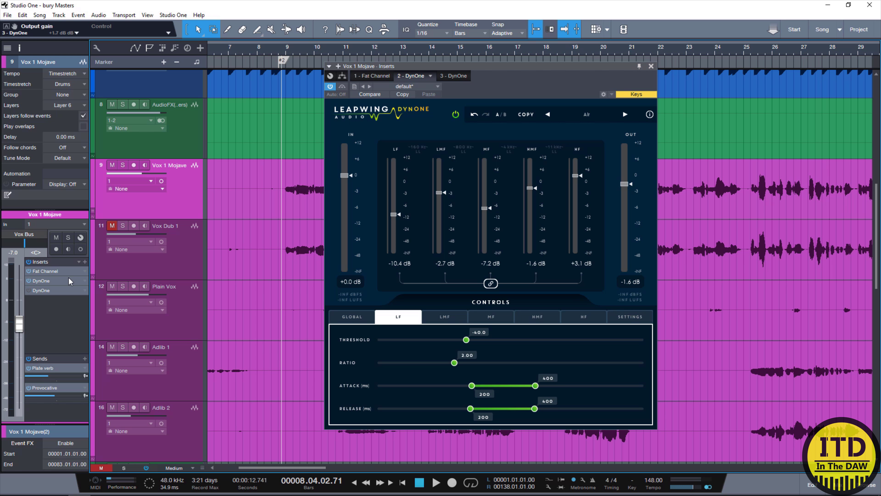
key(space)
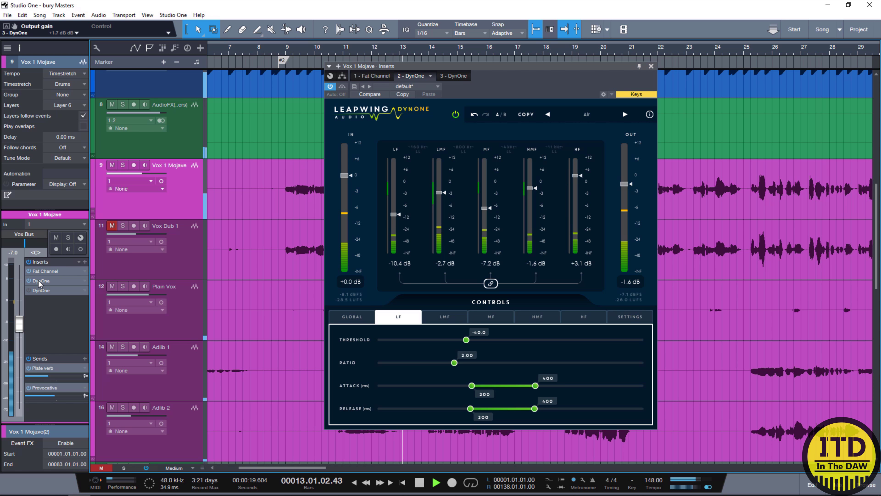
Activate and open the third insert's DynOne, and play the full mix with both DynOne inserts active.
key(space)
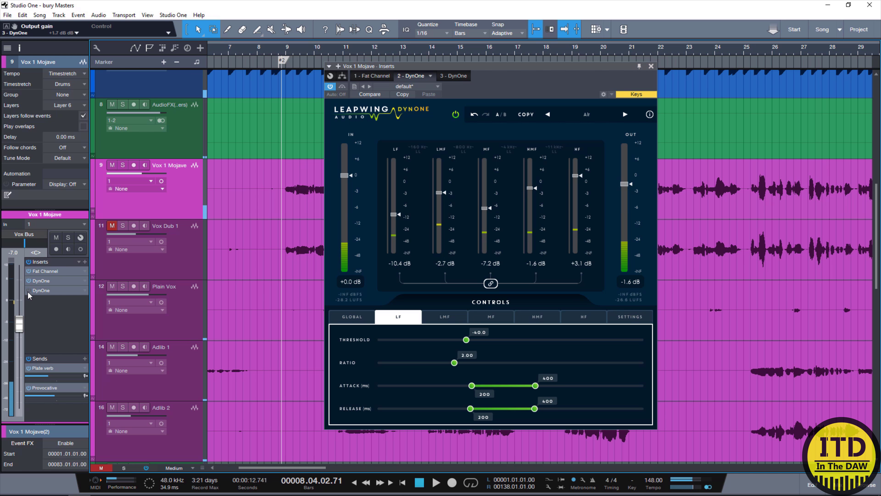
click(44, 294)
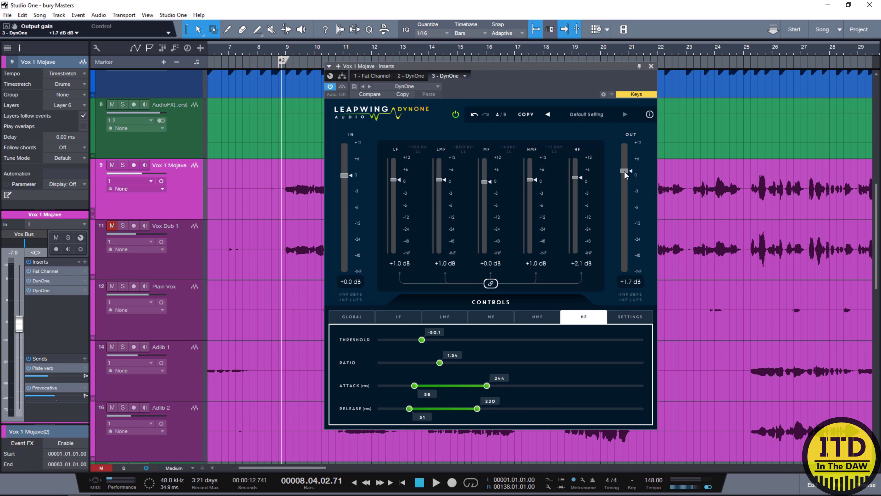
key(space)
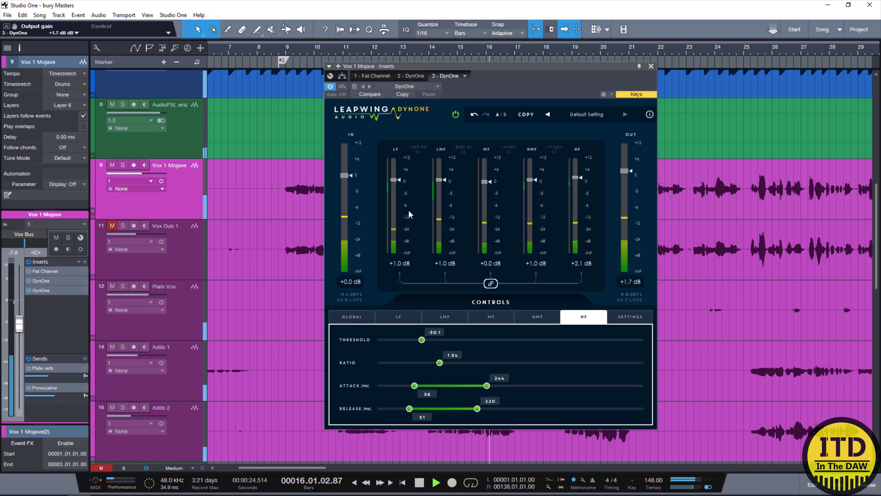
key(space)
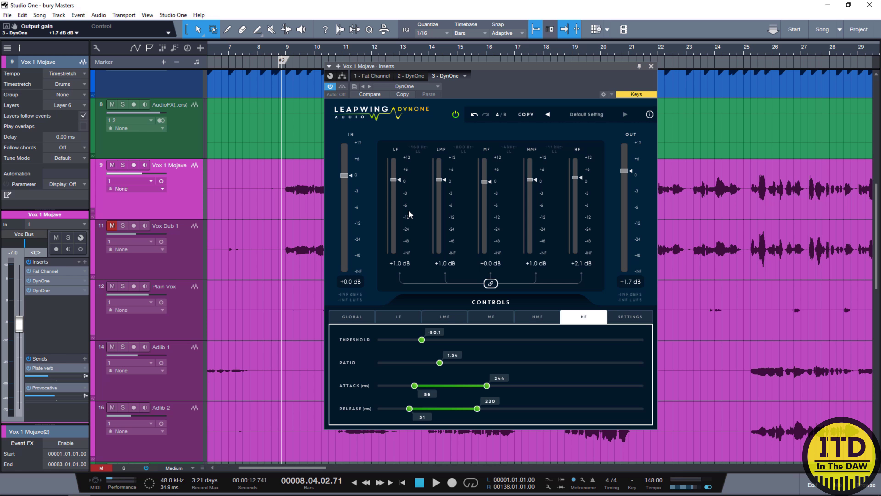
Solo Vox 1 Mojave and audition the vocal with both DynOne inserts active.
key(s)
key(space)
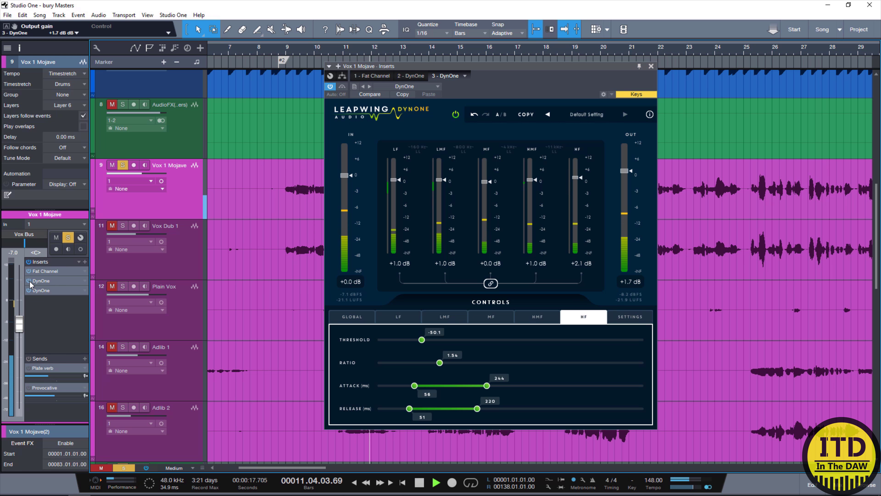
key(space)
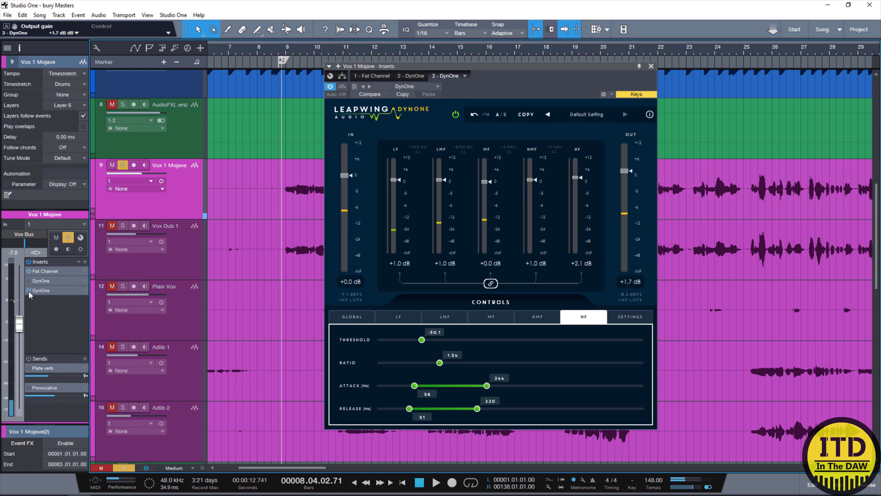
Bypass both DynOne inserts on Vox 1 Mojave and audition the soloed vocal without them.
click(28, 291)
key(space)
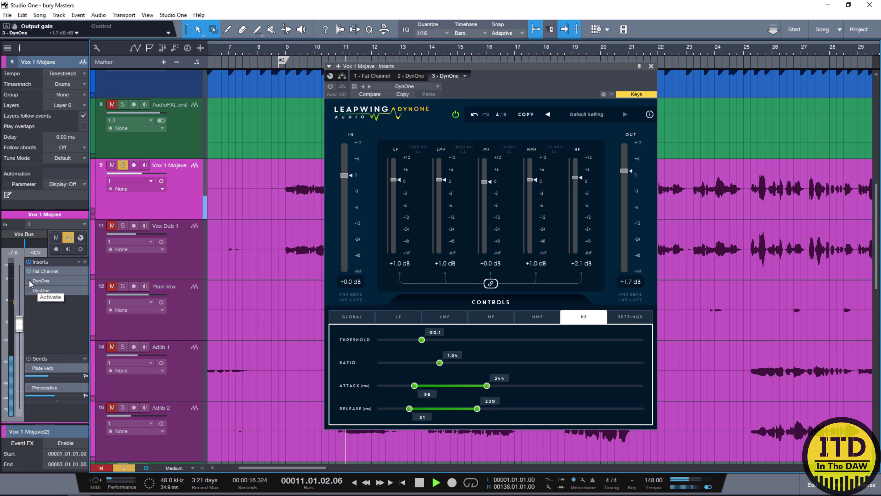
key(space)
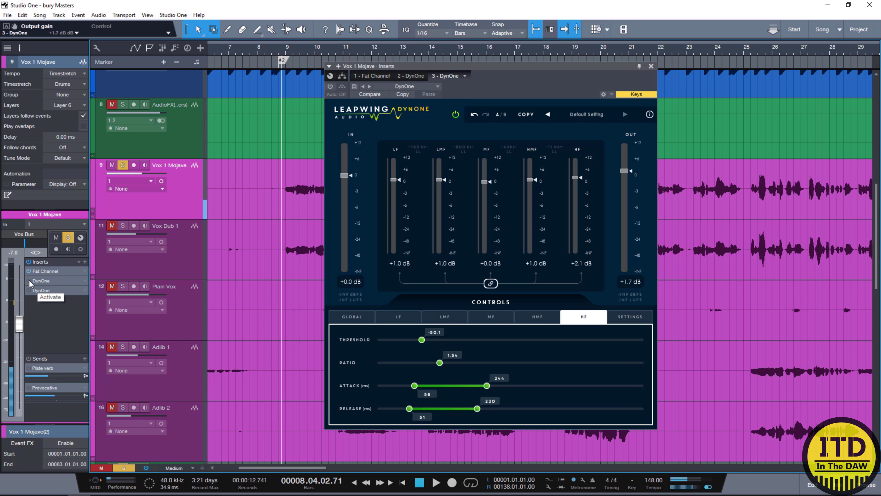